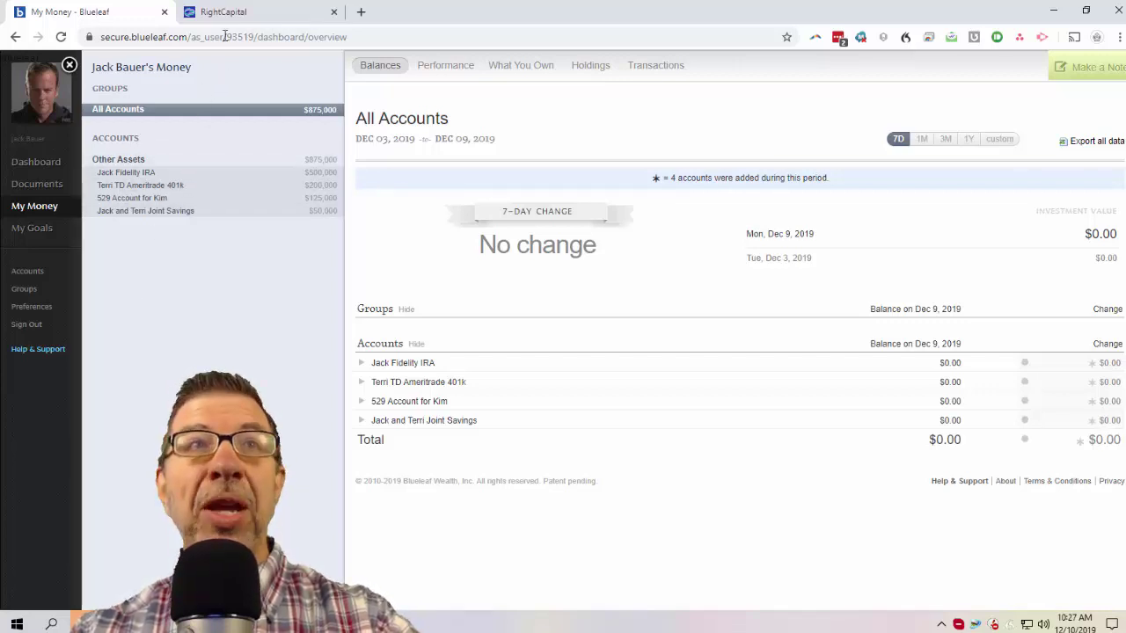
Review RightCapital's balance sheet and retirement analysis, switching between them and the client's money overview in Blueleaf.
click(240, 12)
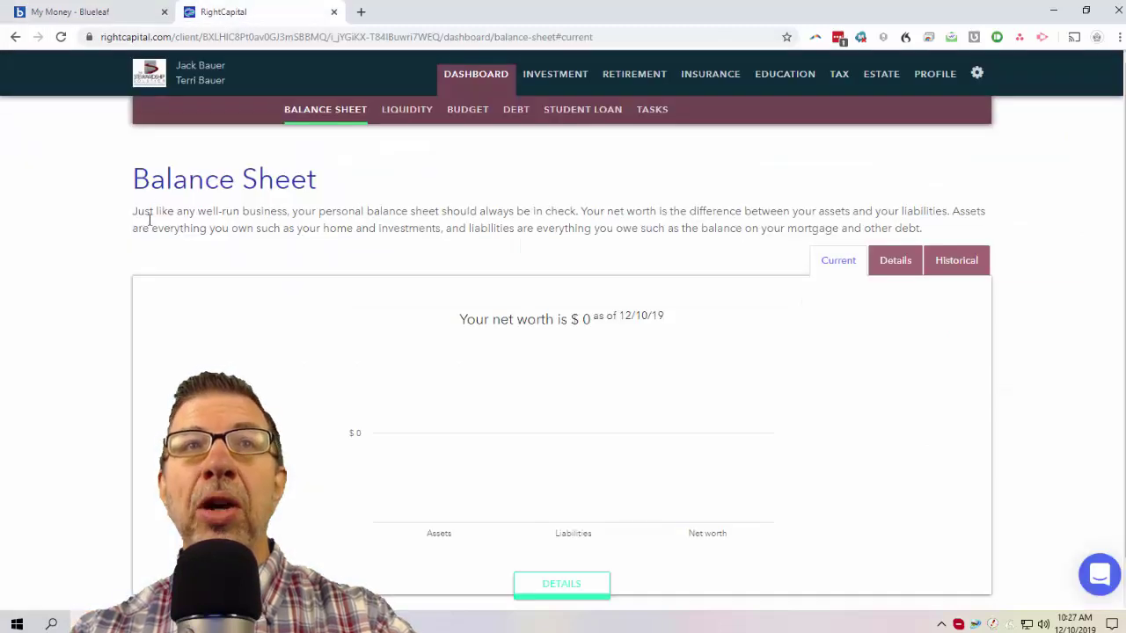
click(609, 76)
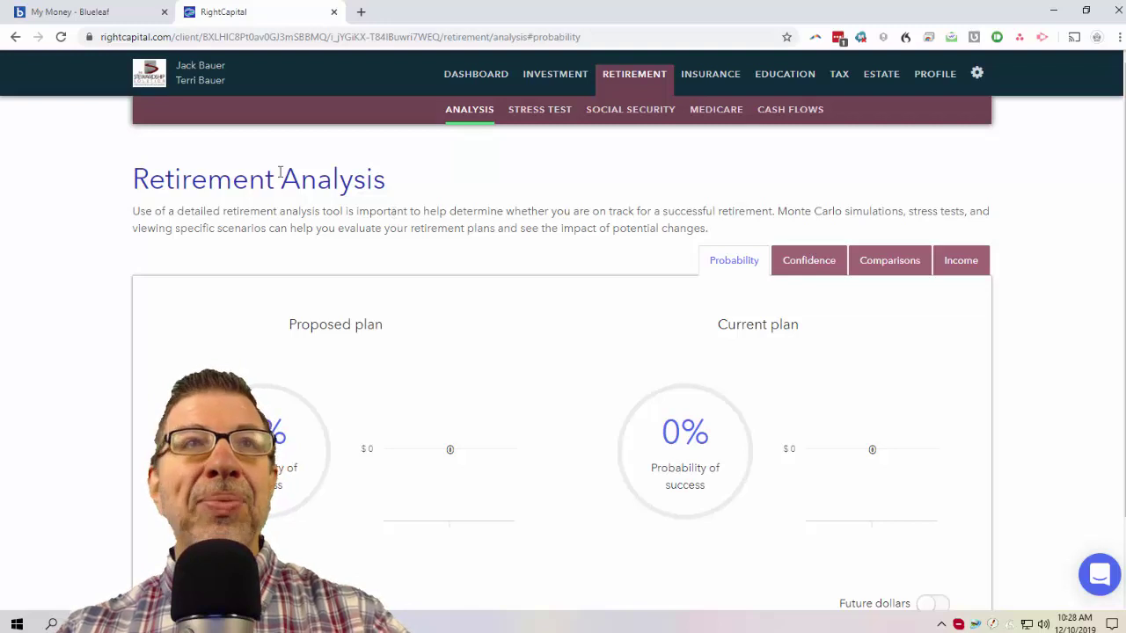
click(89, 16)
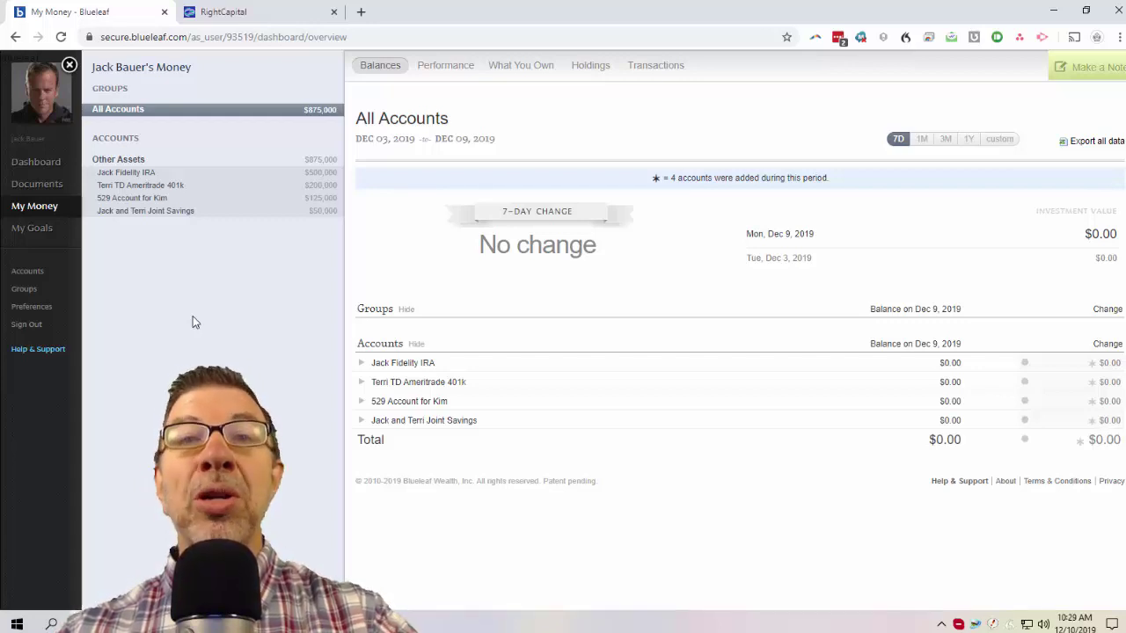
click(241, 19)
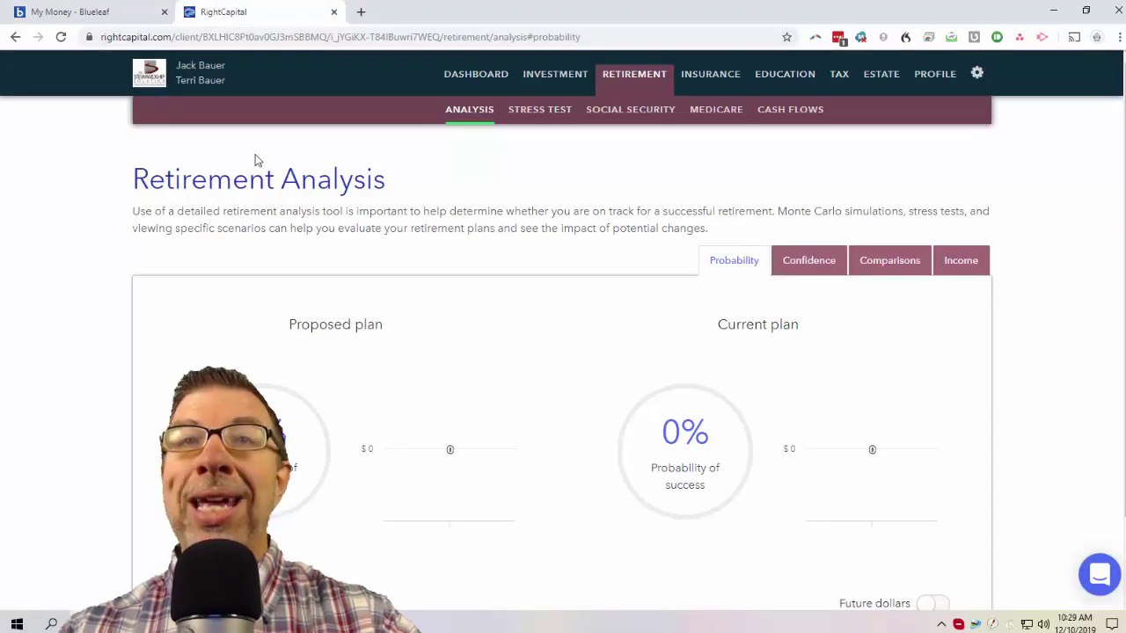
click(77, 18)
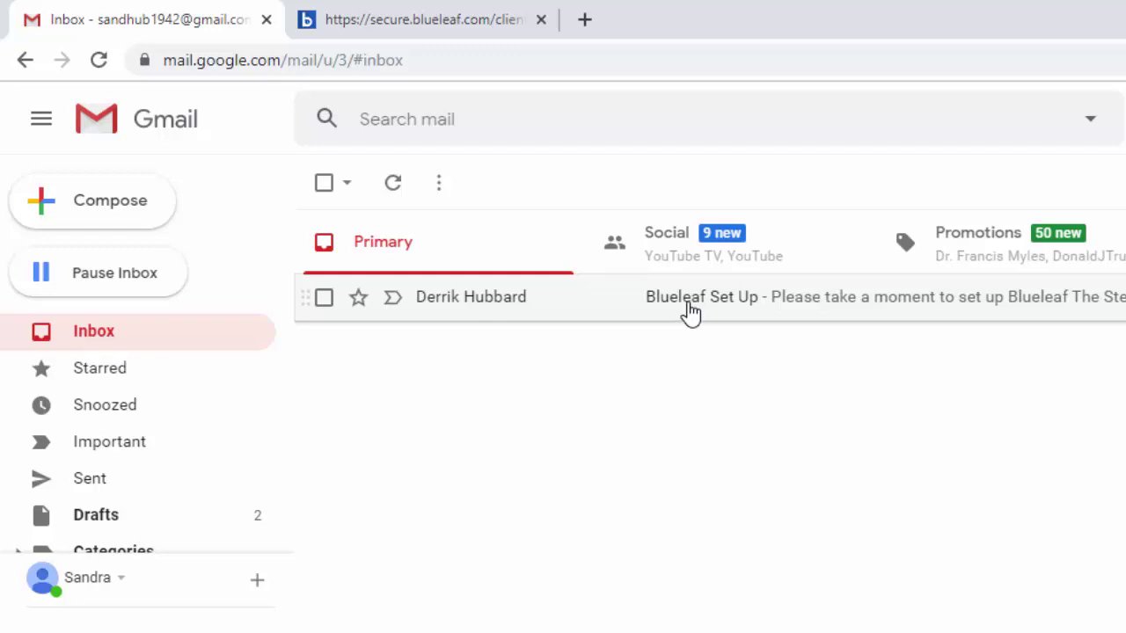
Open the Blueleaf Set Up email in Gmail and read through to its one-time set-up link.
click(691, 304)
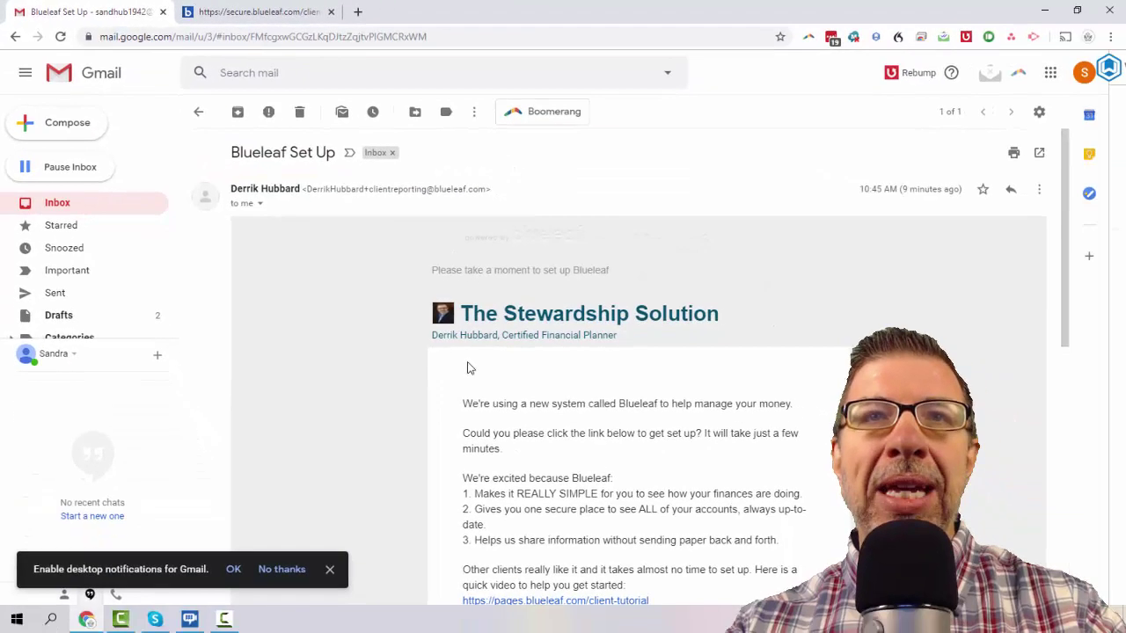
scroll(468, 362, down, 5)
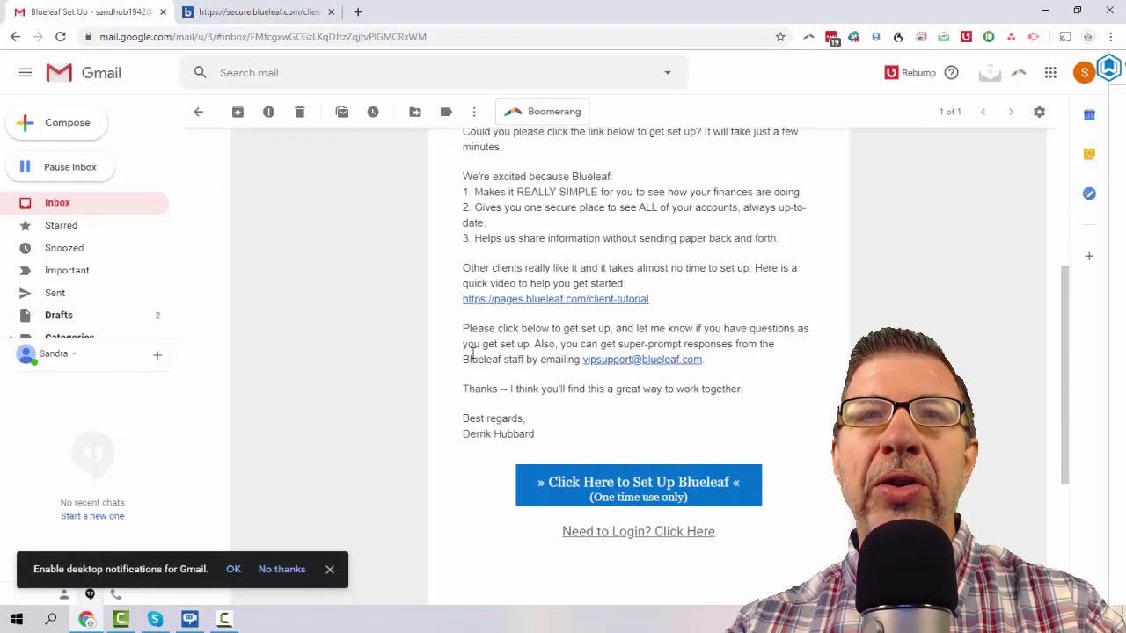
scroll(469, 357, down, 1)
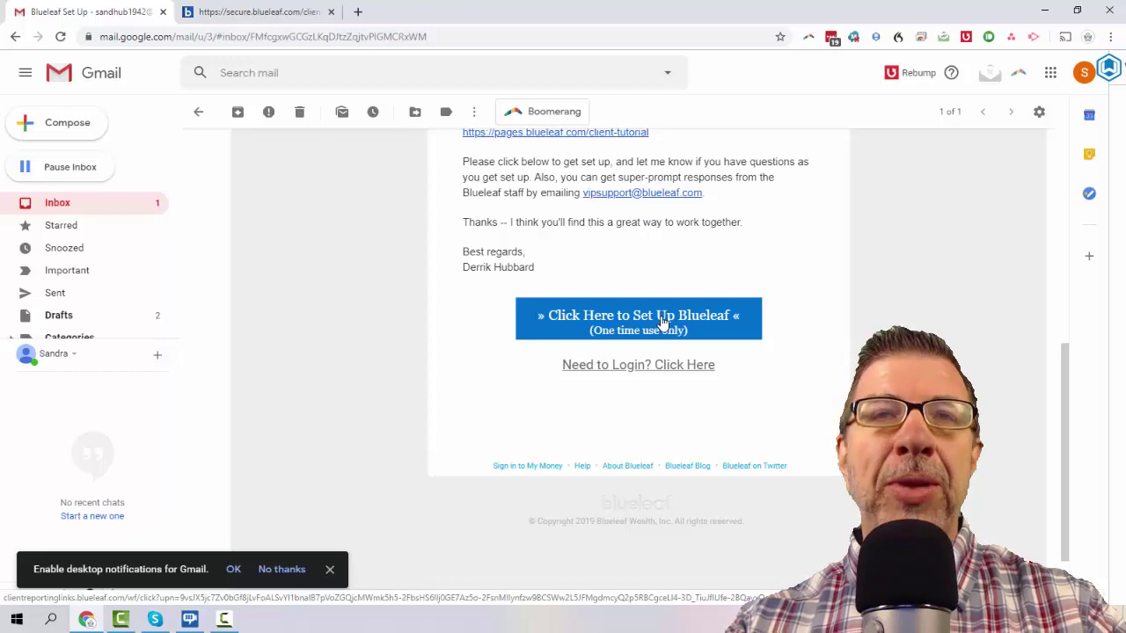
Switch to Blueleaf, open the client's detailed portal and start adding an account from its account management page.
click(244, 11)
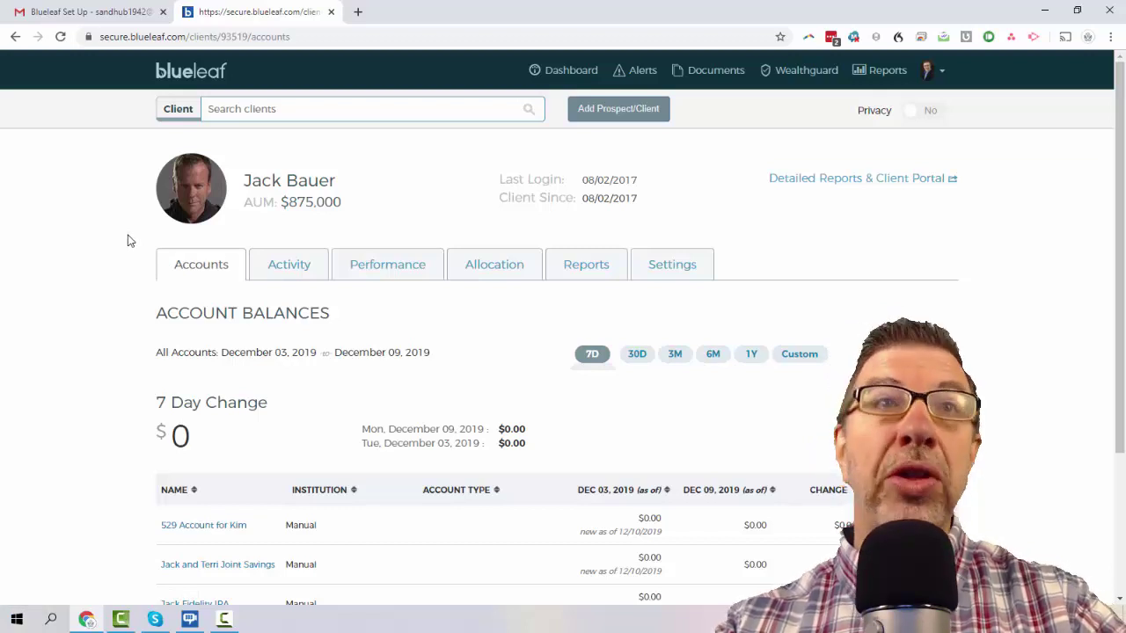
click(891, 185)
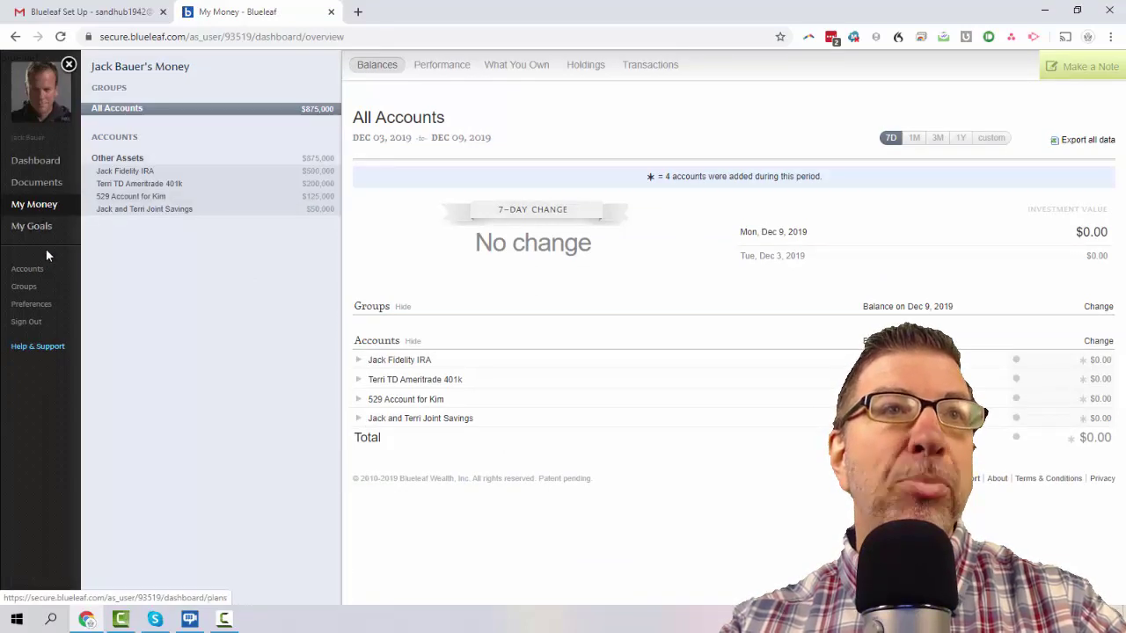
click(32, 270)
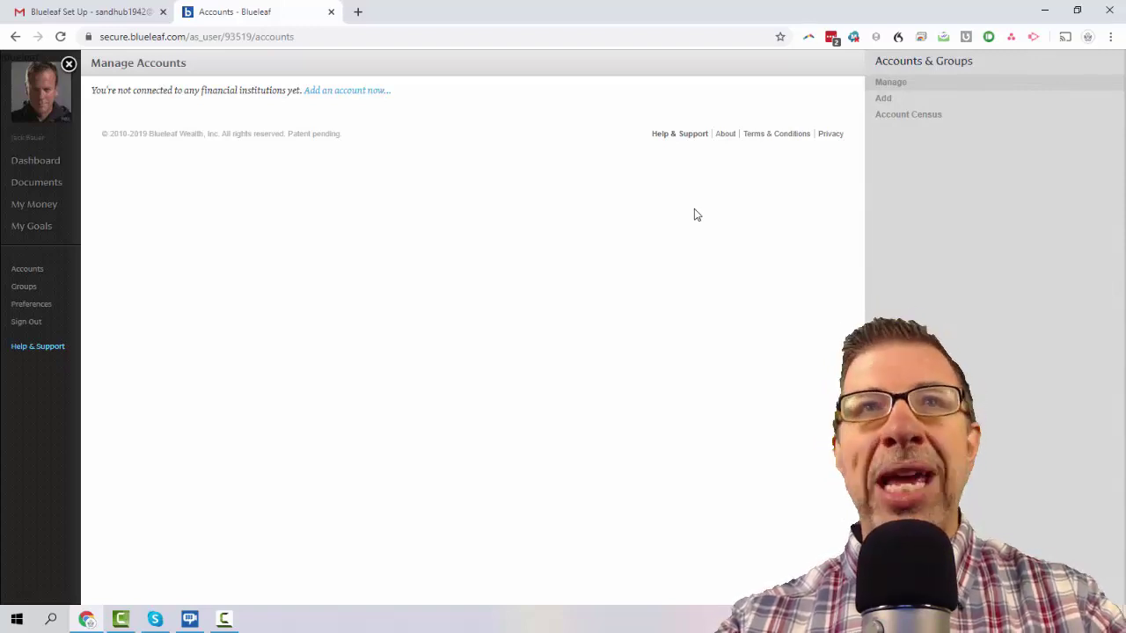
click(882, 99)
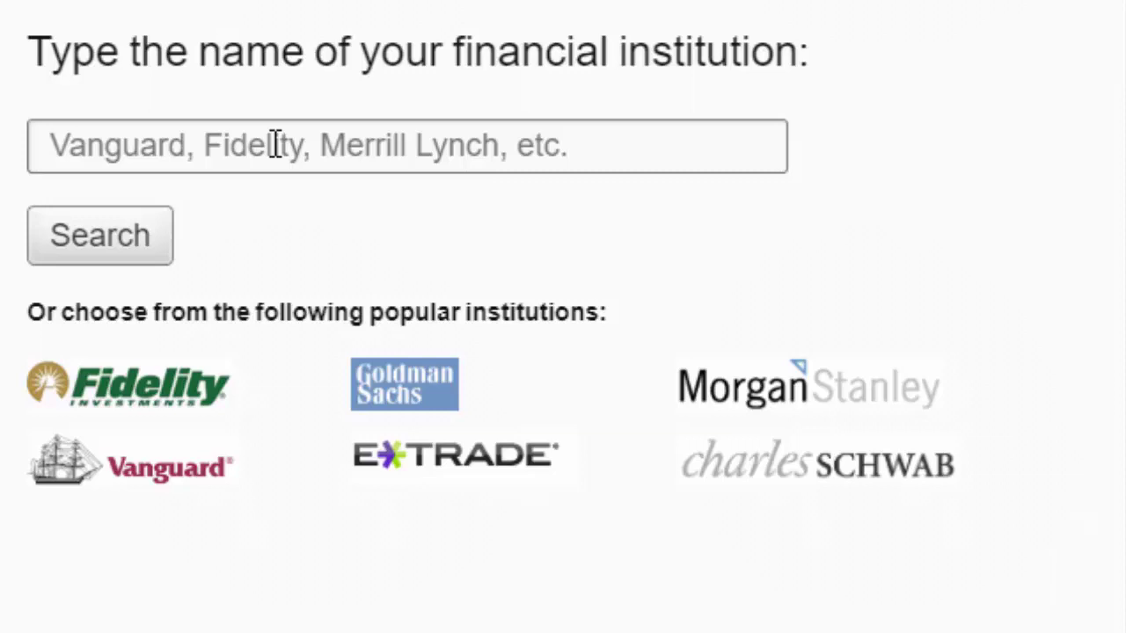
Search for the financial institution "fidelity" for the new account.
click(275, 145)
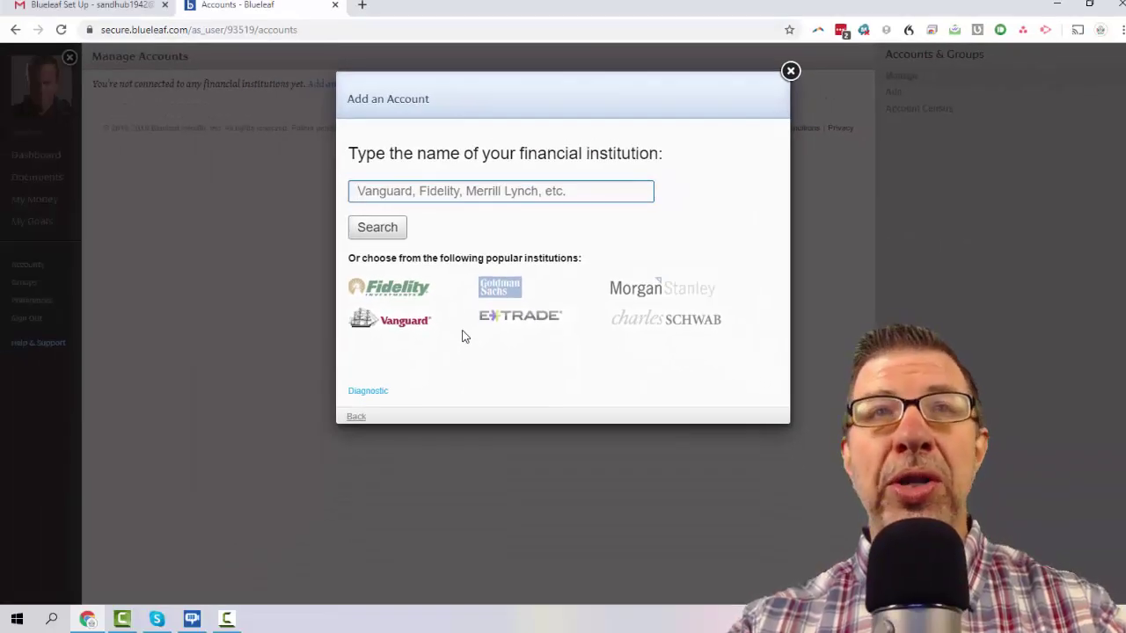
click(363, 6)
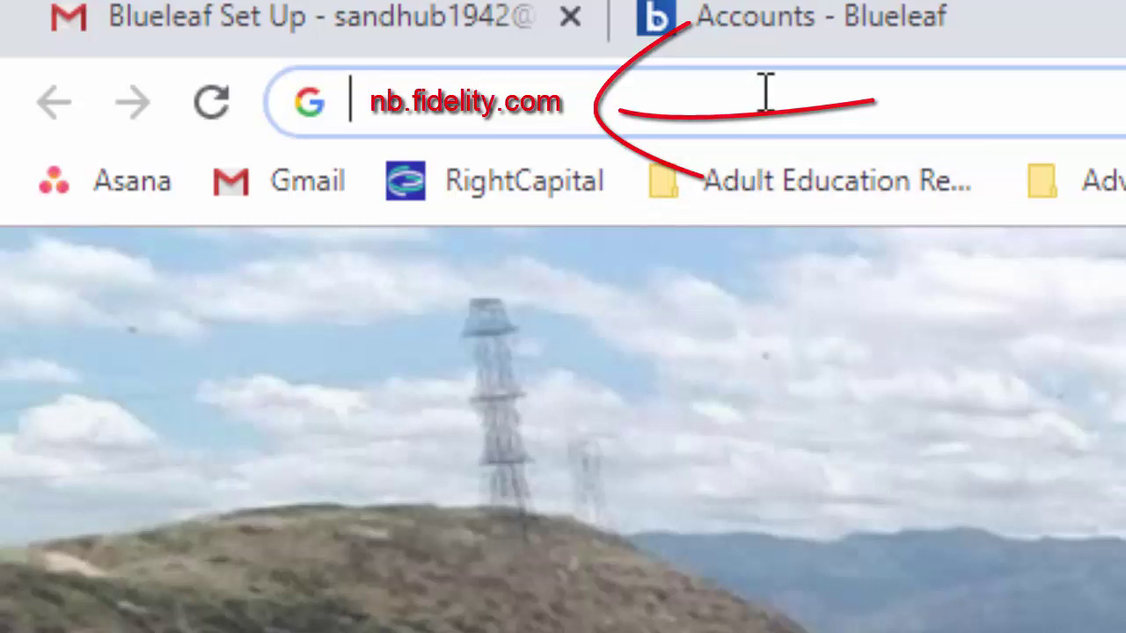
click(869, 15)
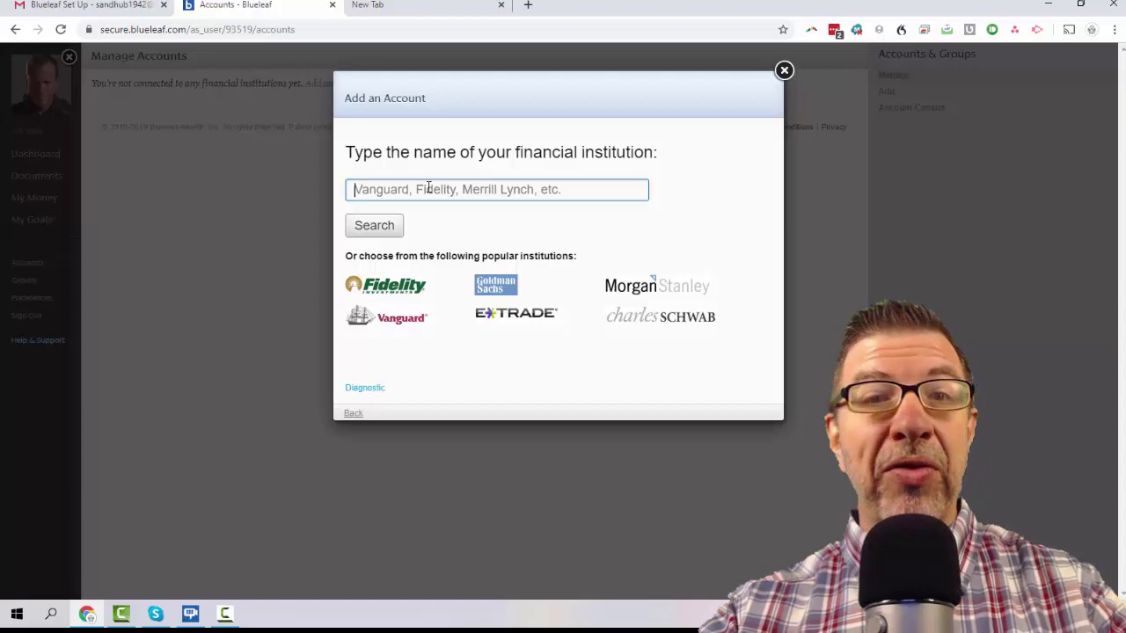
text(fi)
text(deli)
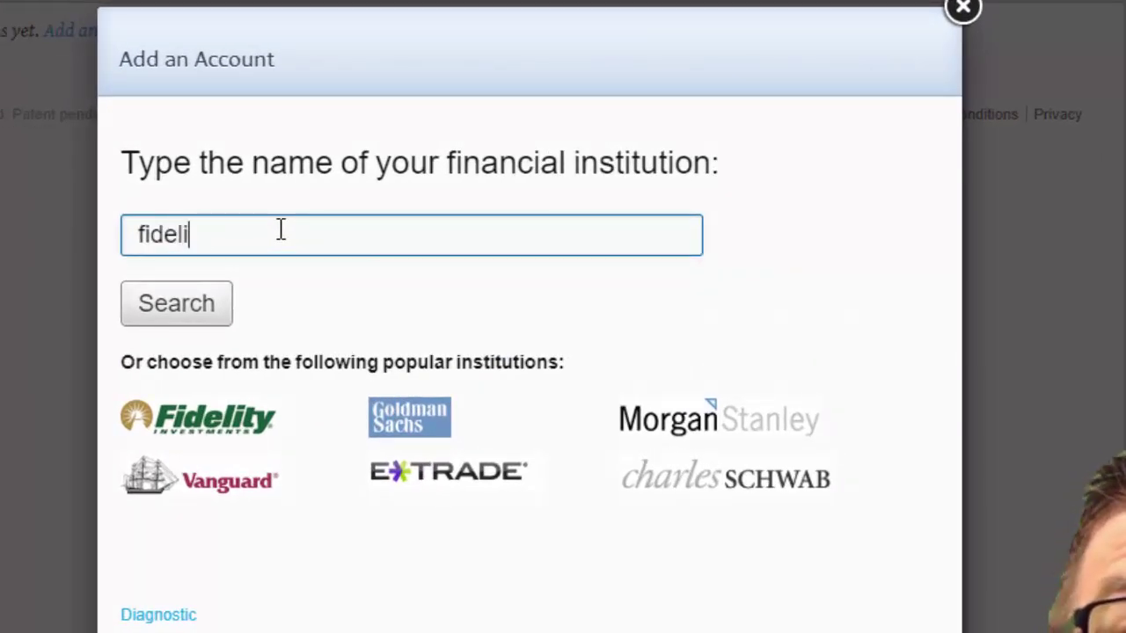
text(ty)
click(167, 324)
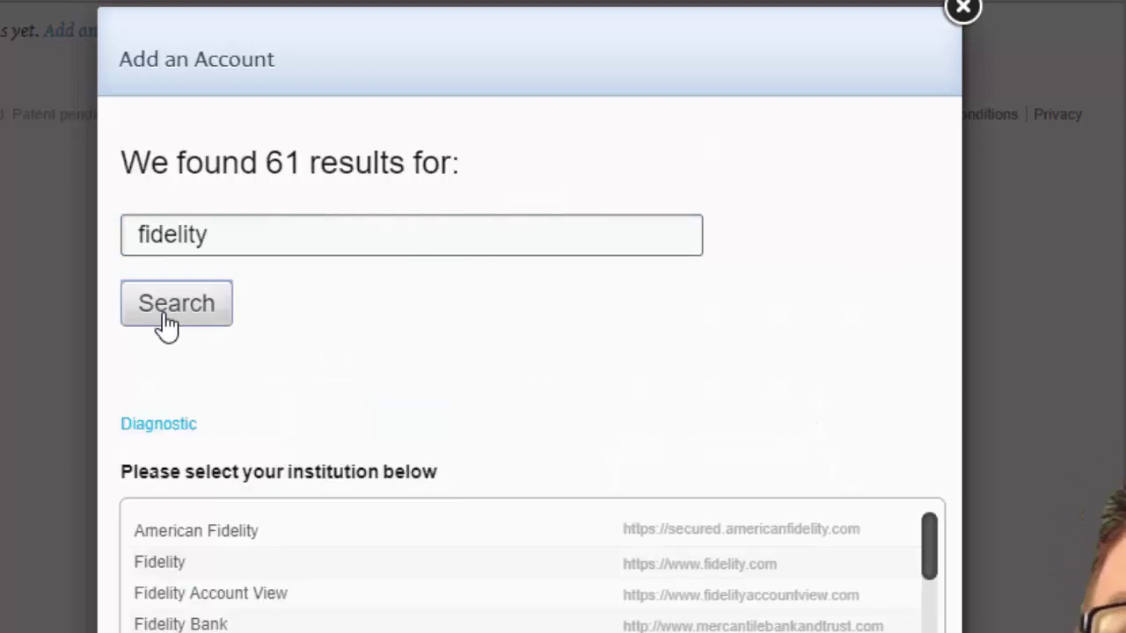
Look through the Fidelity institutions for the Fidelity NetBenefits entry at nb.fidelity.com, and close the account dialog without choosing one.
scroll(351, 558, down, 5)
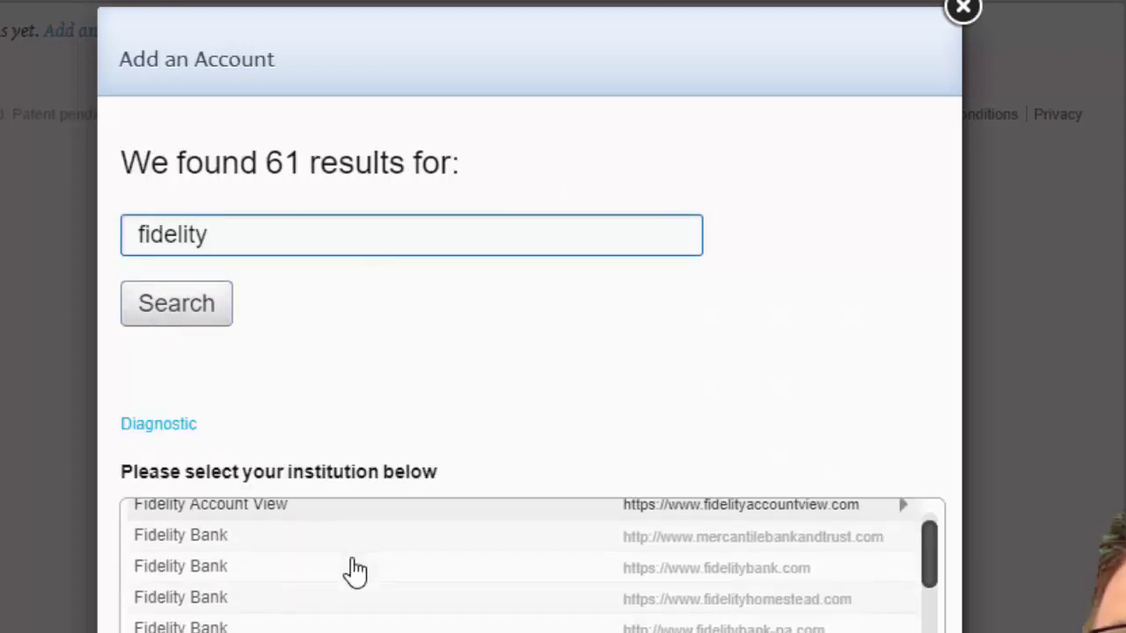
scroll(356, 581, down, 4)
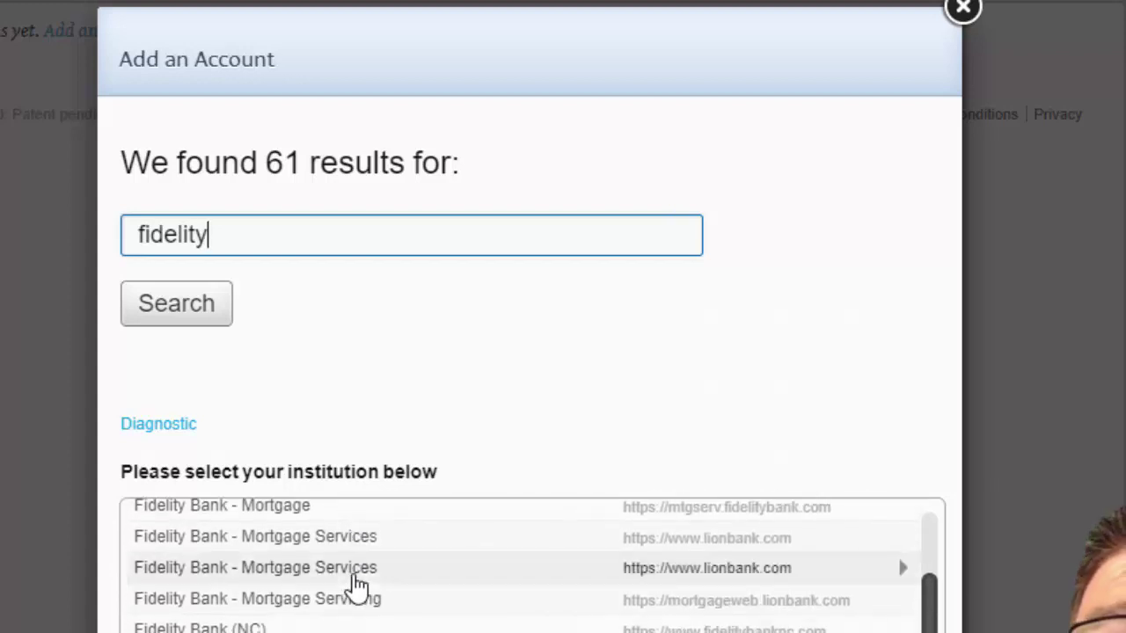
scroll(347, 593, down, 1)
scroll(350, 596, down, 1)
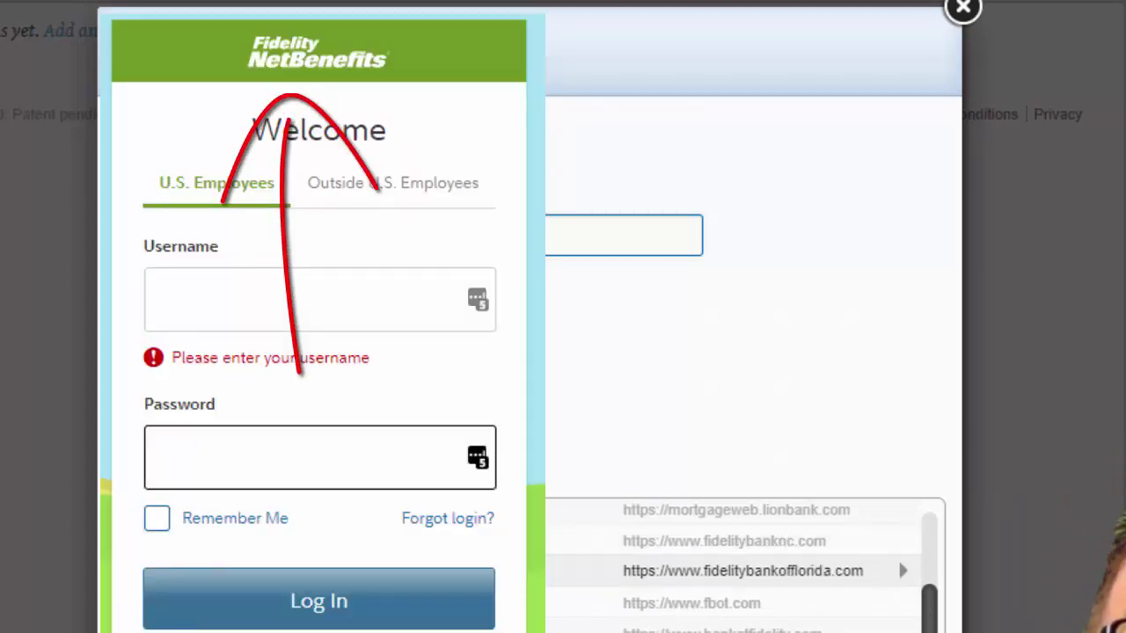
scroll(219, 598, down, 6)
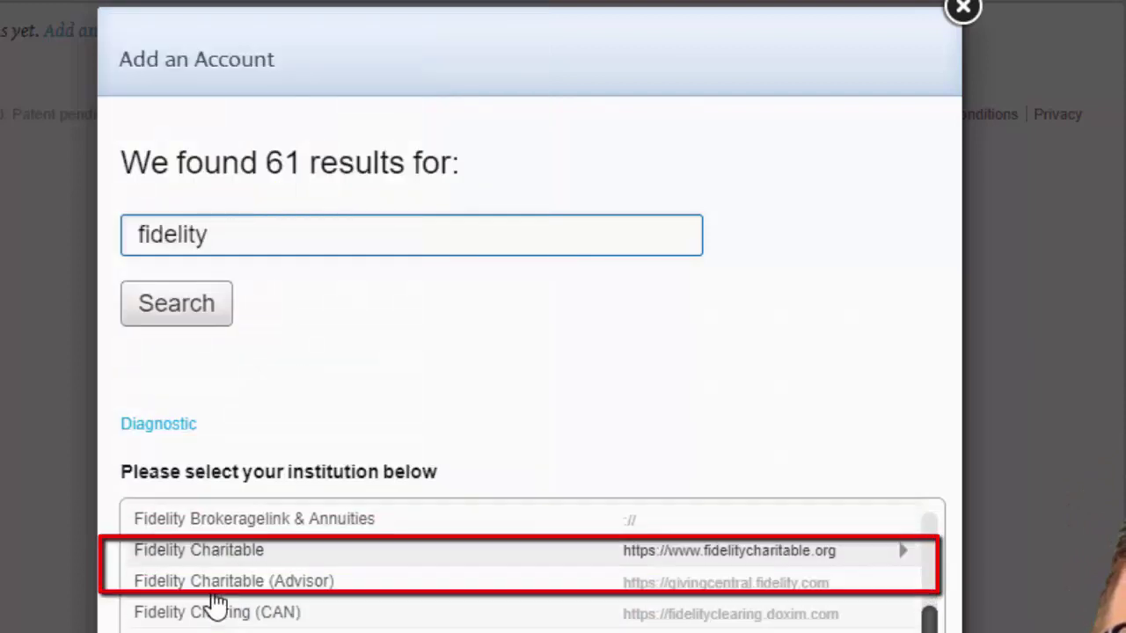
scroll(217, 604, down, 5)
scroll(215, 608, down, 5)
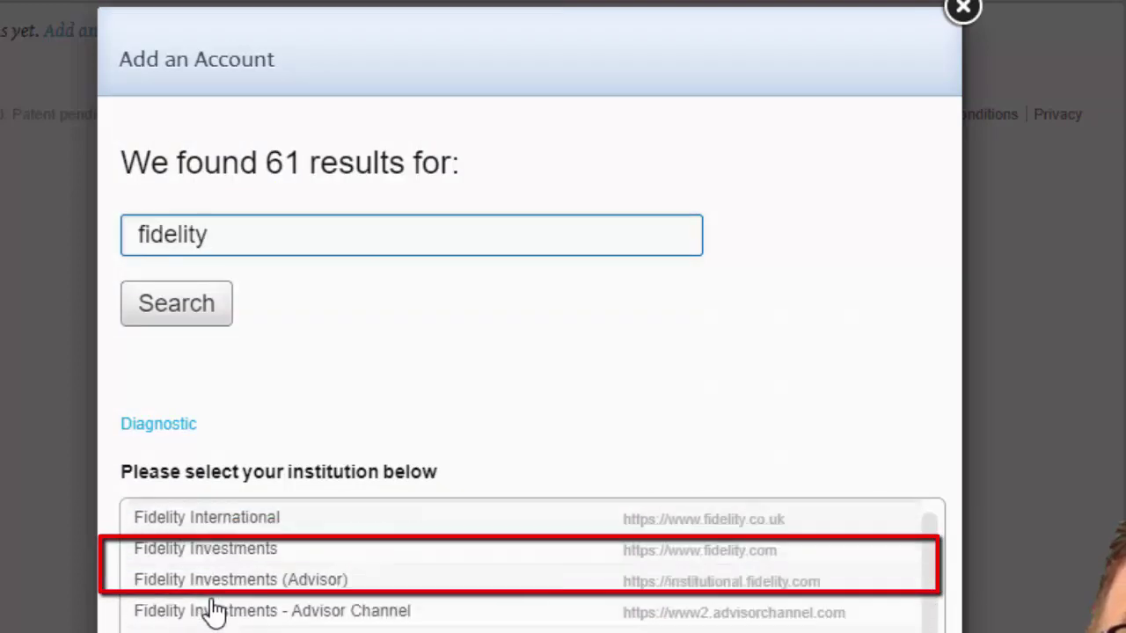
scroll(215, 613, down, 3)
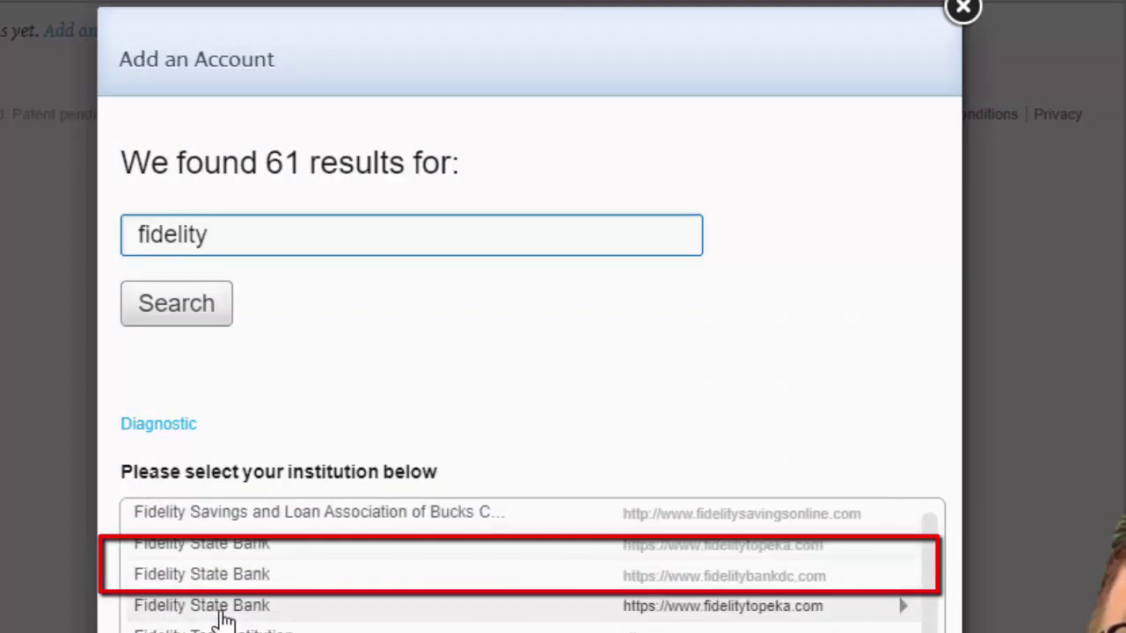
scroll(219, 615, up, 4)
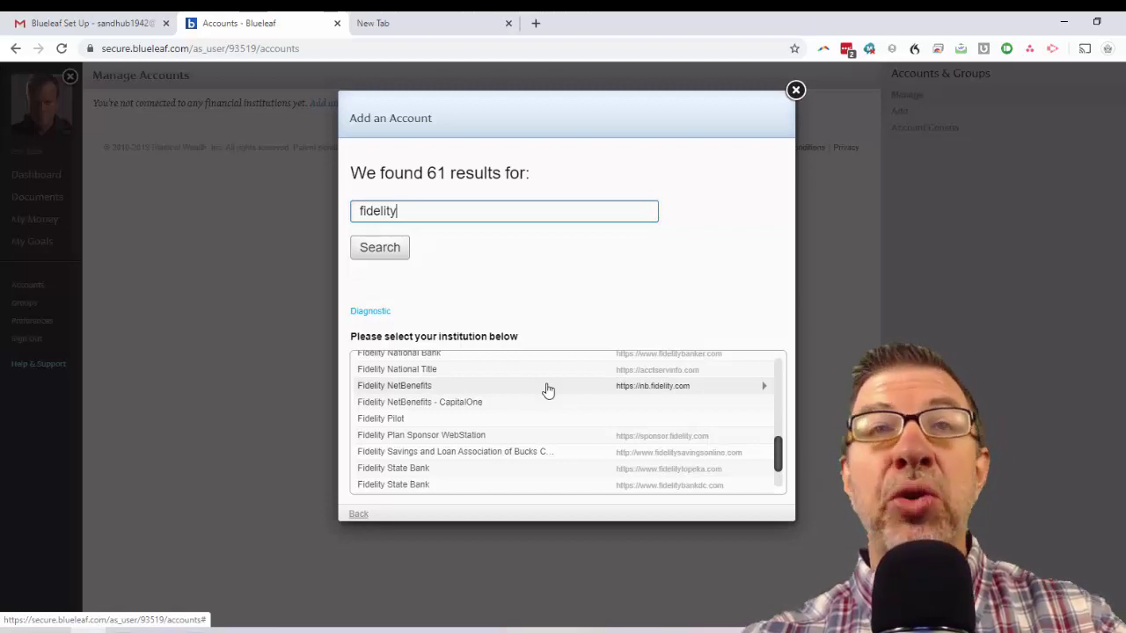
click(795, 89)
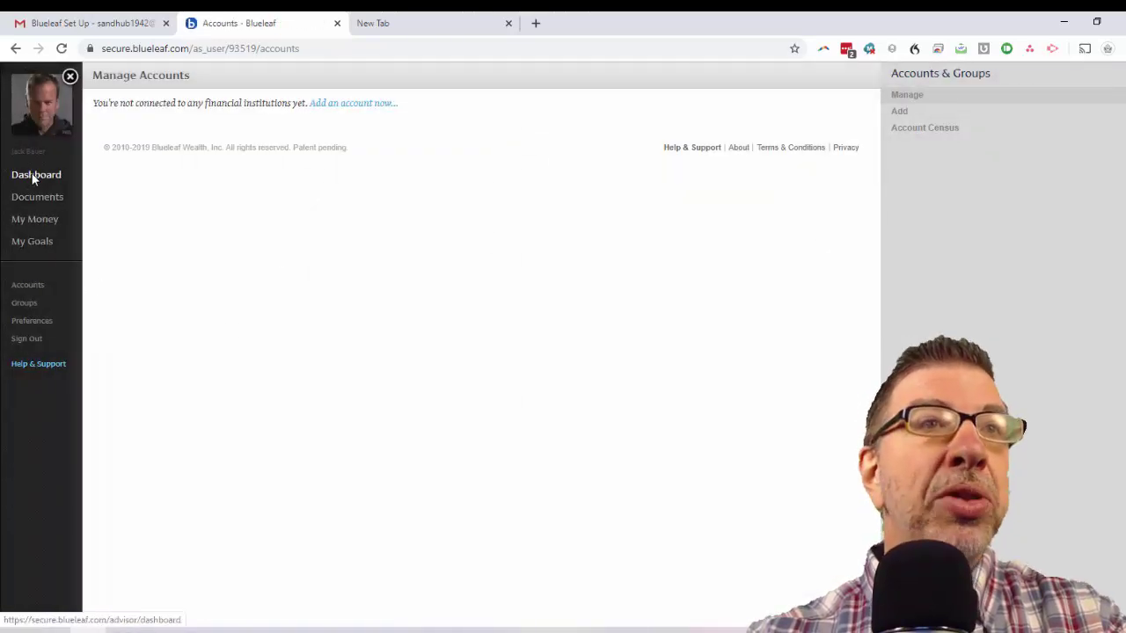
View the My Money balances of the Fidelity IRA and the TD Ameritrade 401k, and return to All Accounts.
click(33, 219)
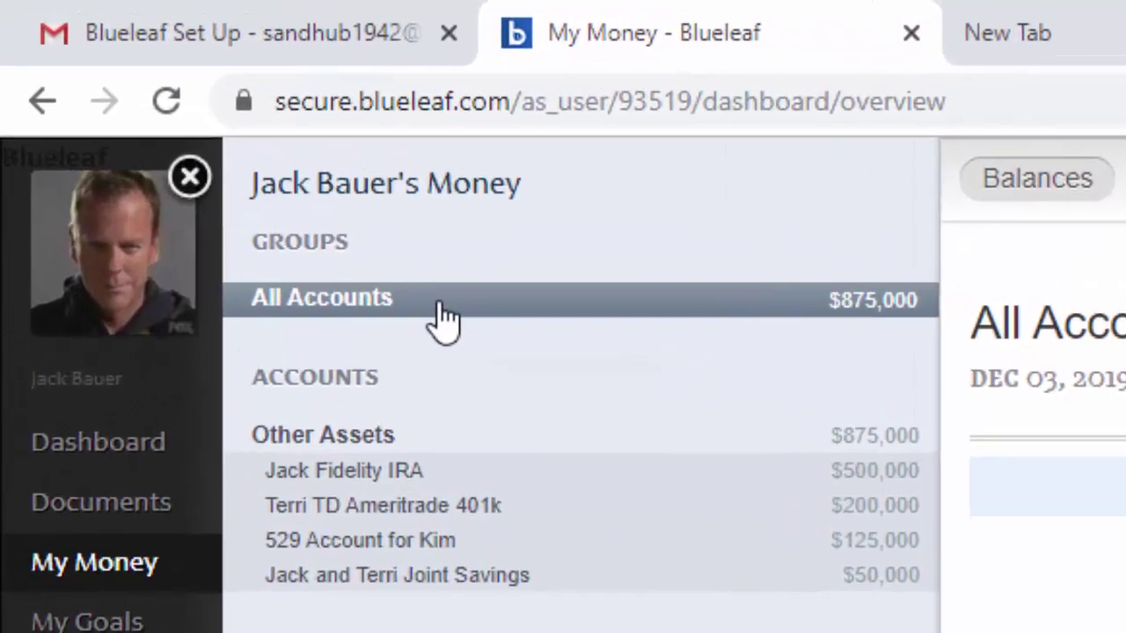
click(450, 480)
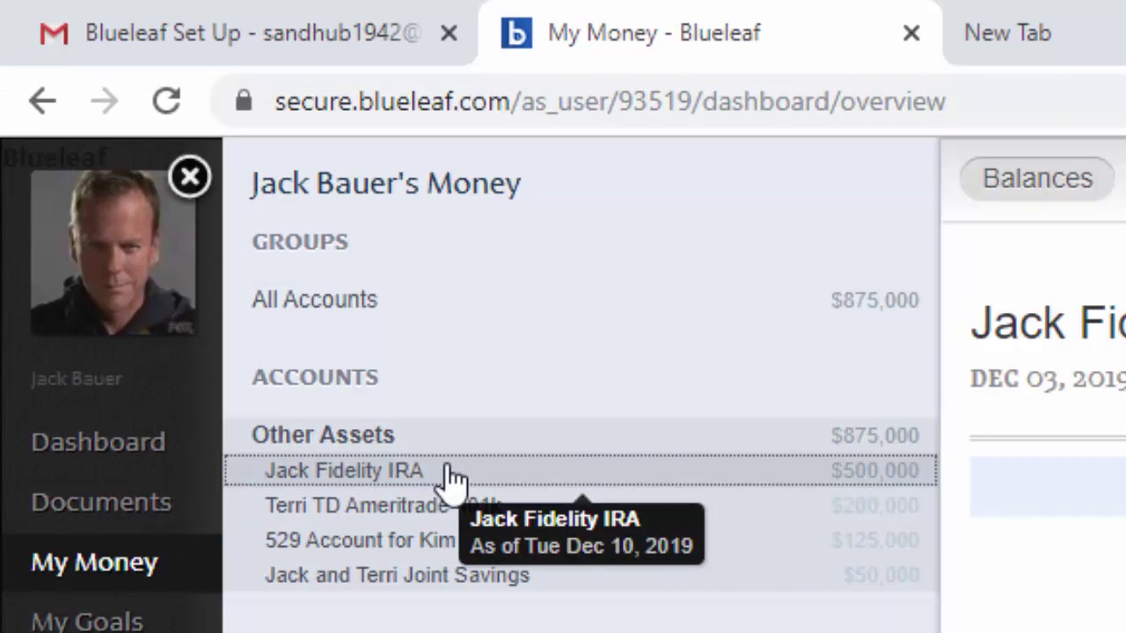
click(448, 506)
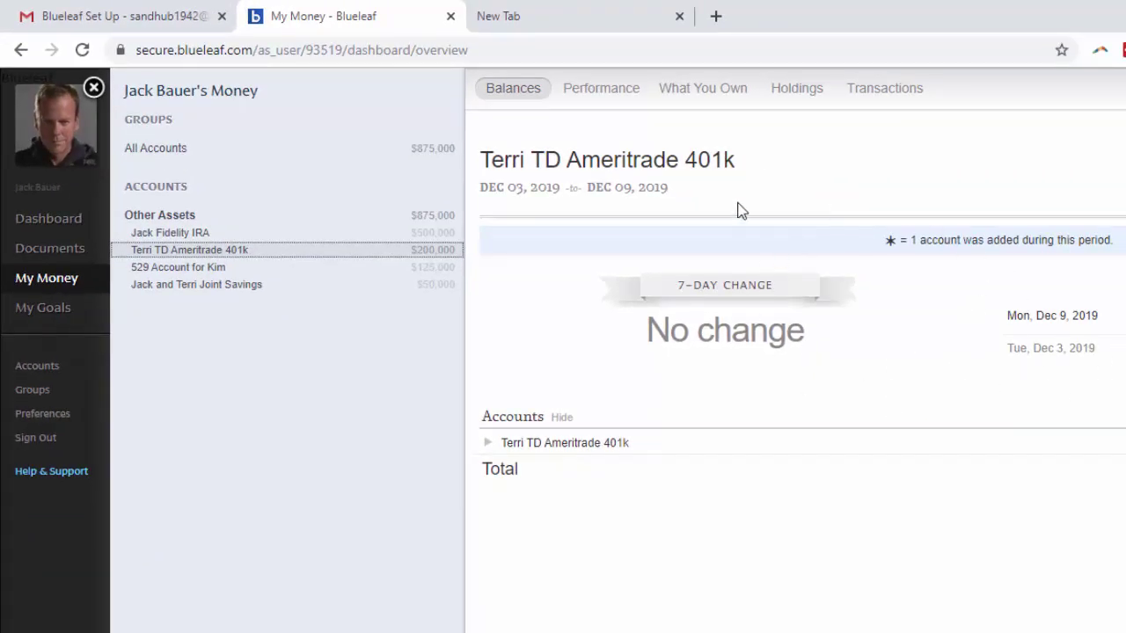
click(238, 151)
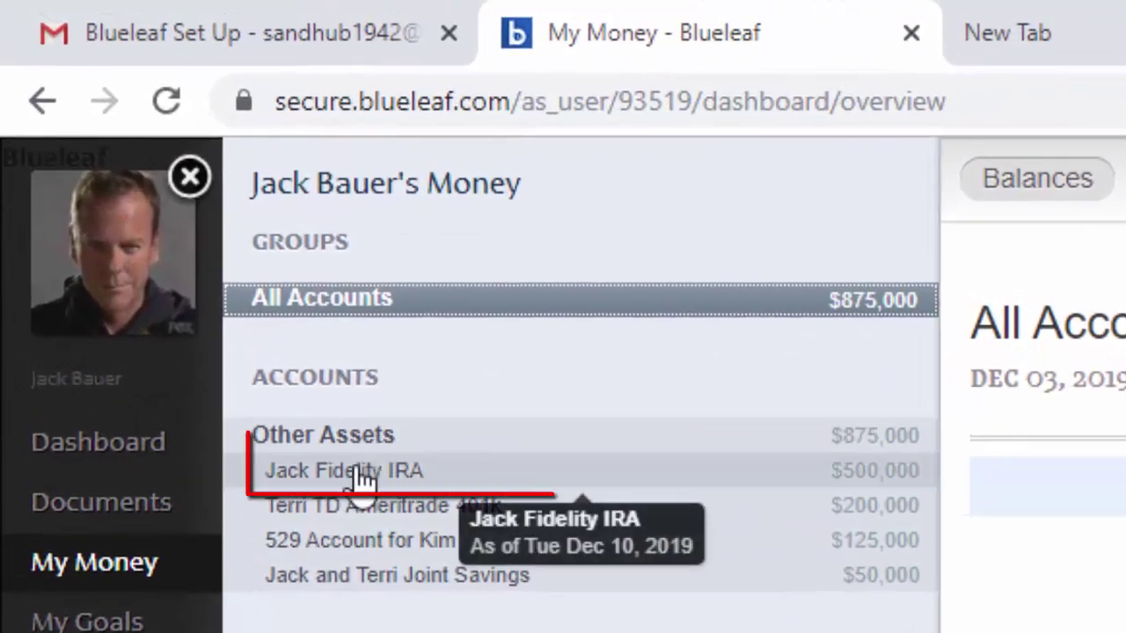
Show the Fidelity IRA's performance over the one-year period.
click(302, 399)
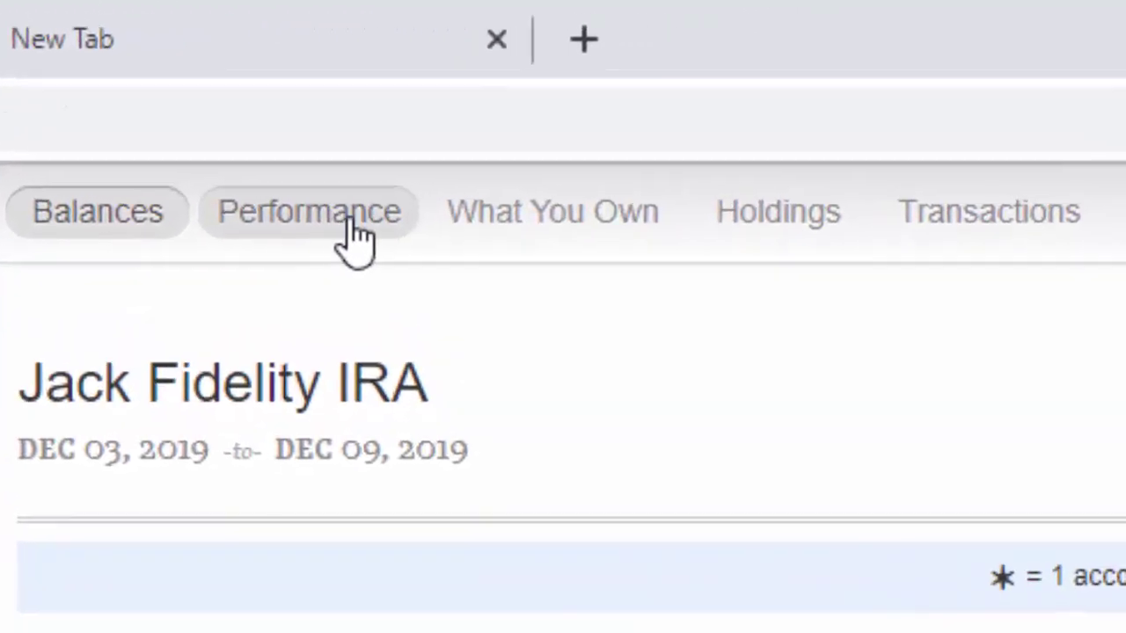
click(731, 116)
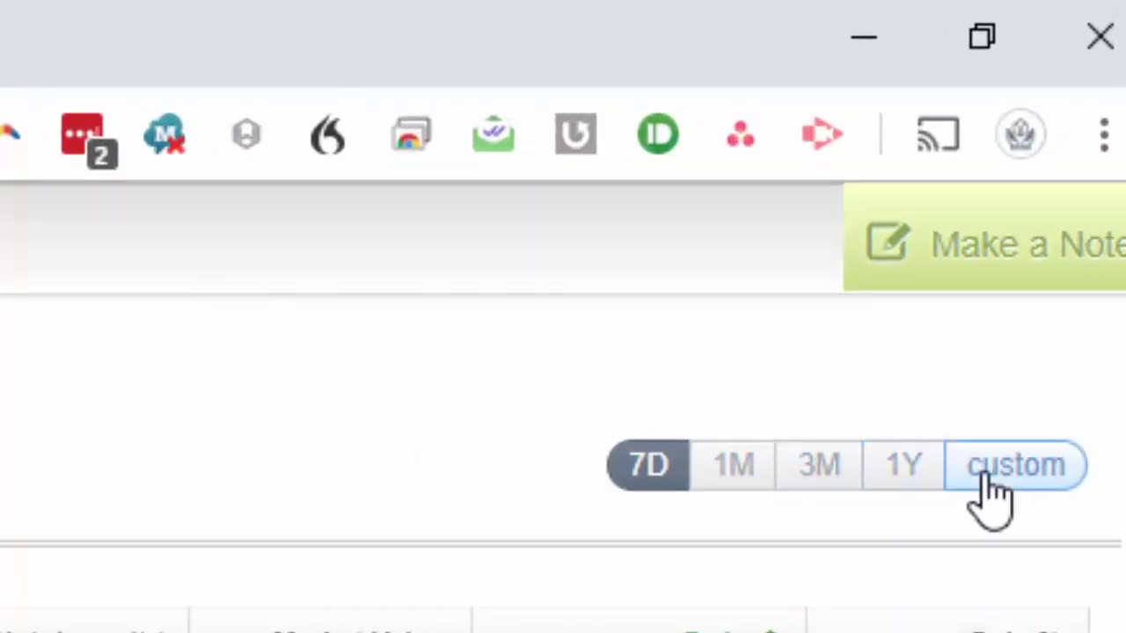
click(917, 470)
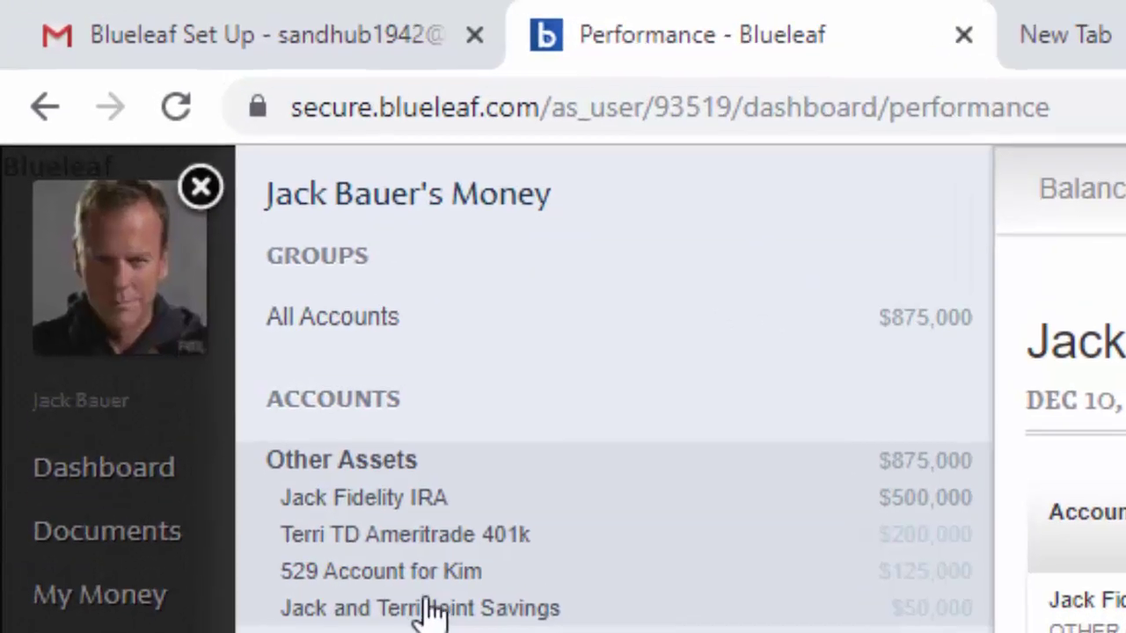
View the 529 account's performance, its transactions and its balances.
click(282, 410)
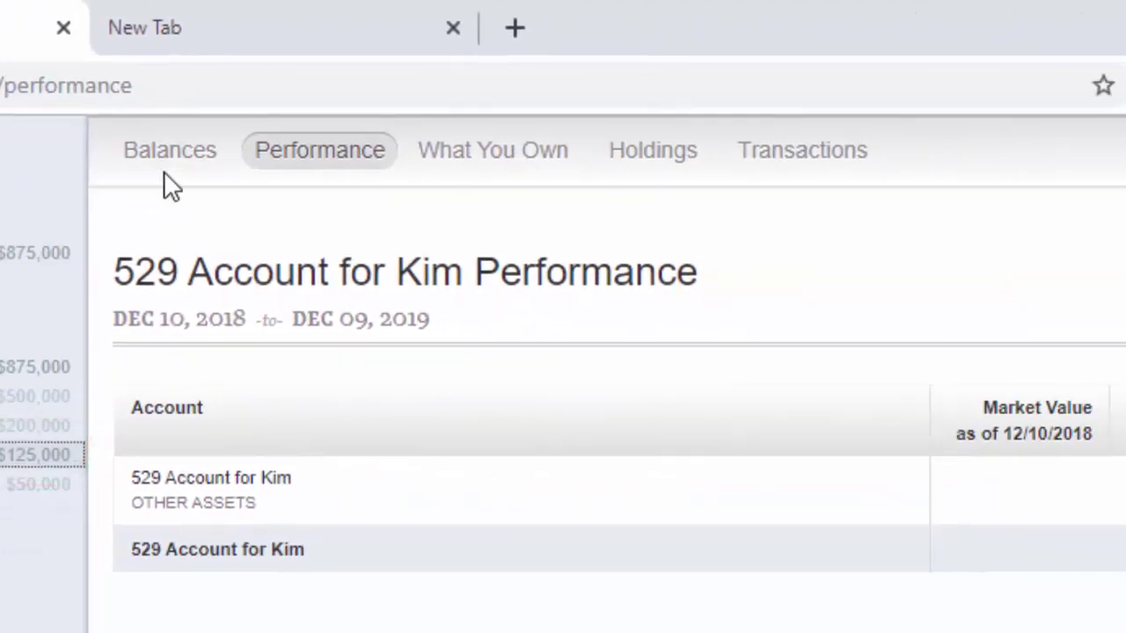
click(832, 161)
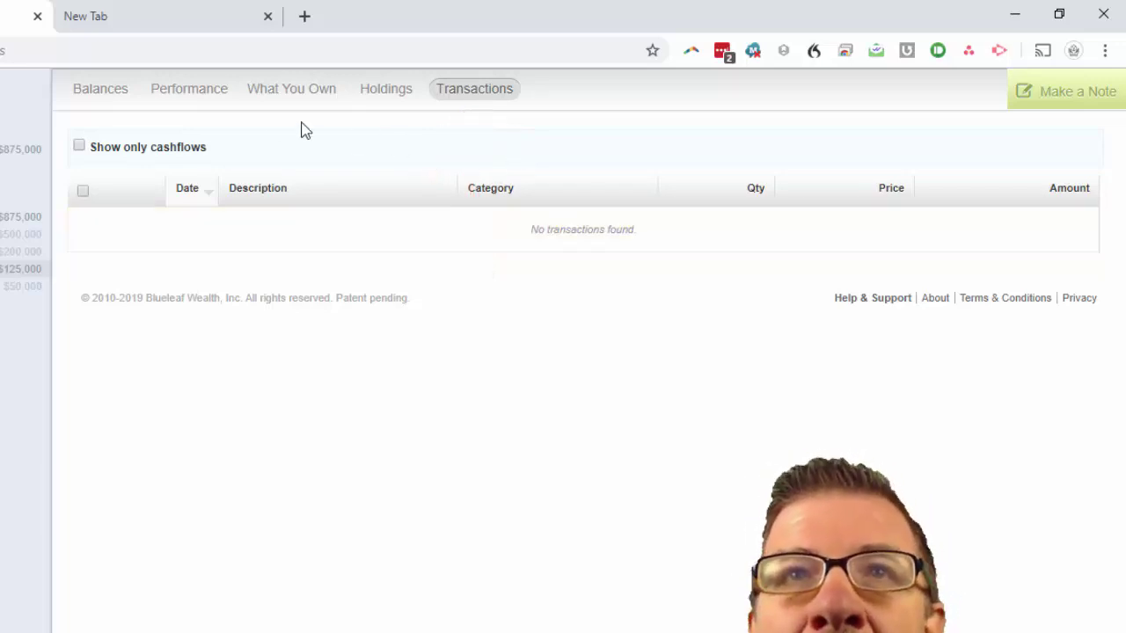
click(100, 92)
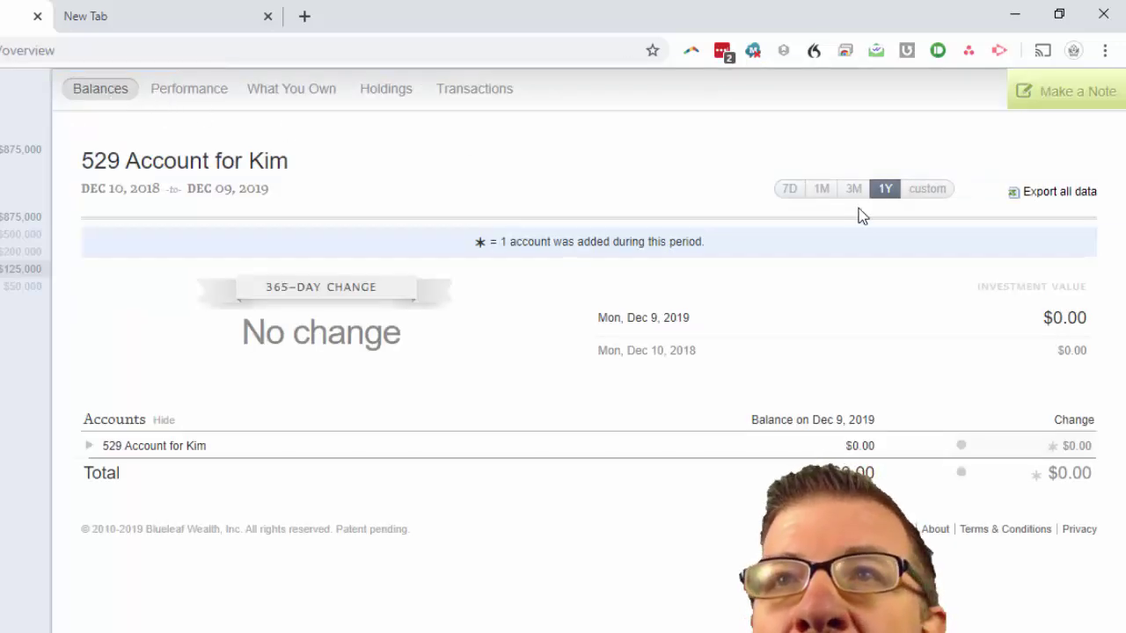
Open the custom date range for the 529 account's balances.
click(926, 189)
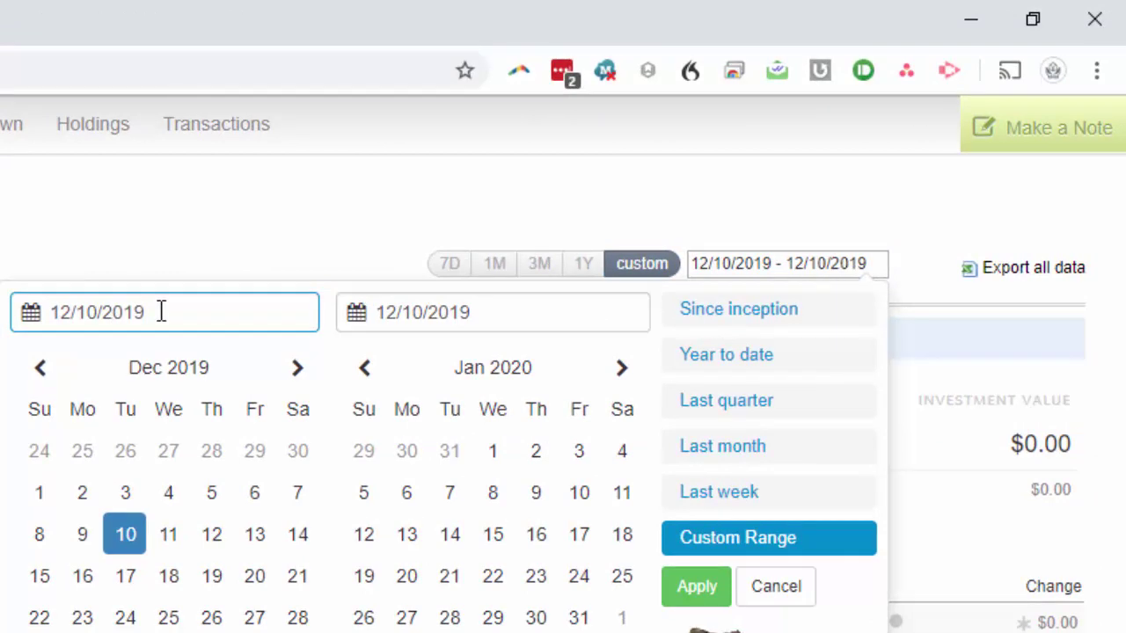
click(161, 312)
drag(168, 314, 35, 314)
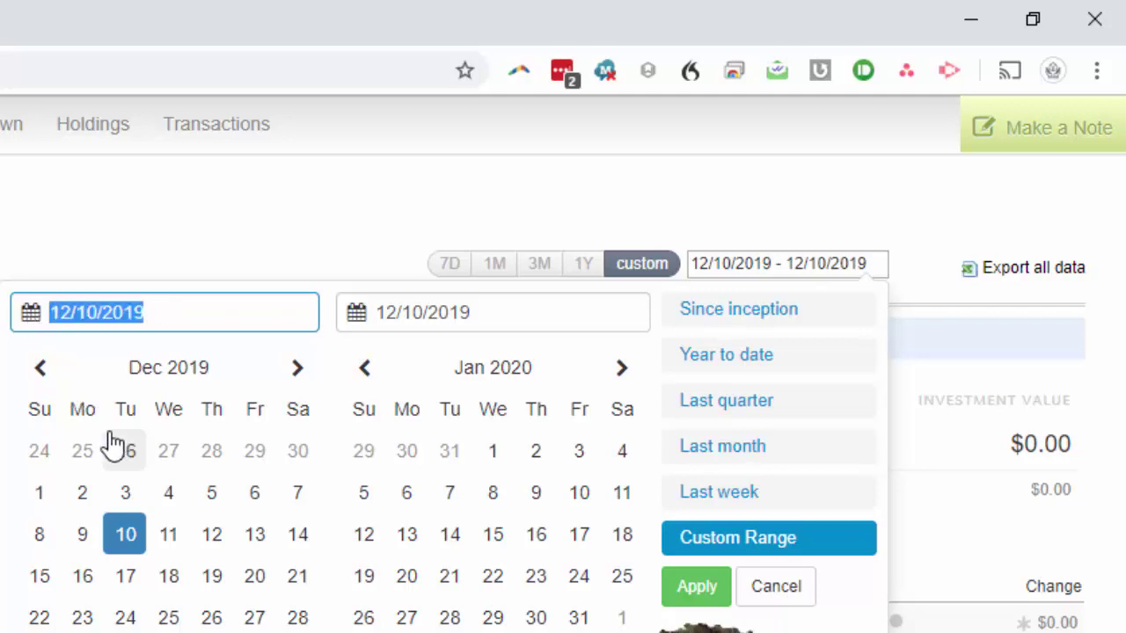
text(1/)
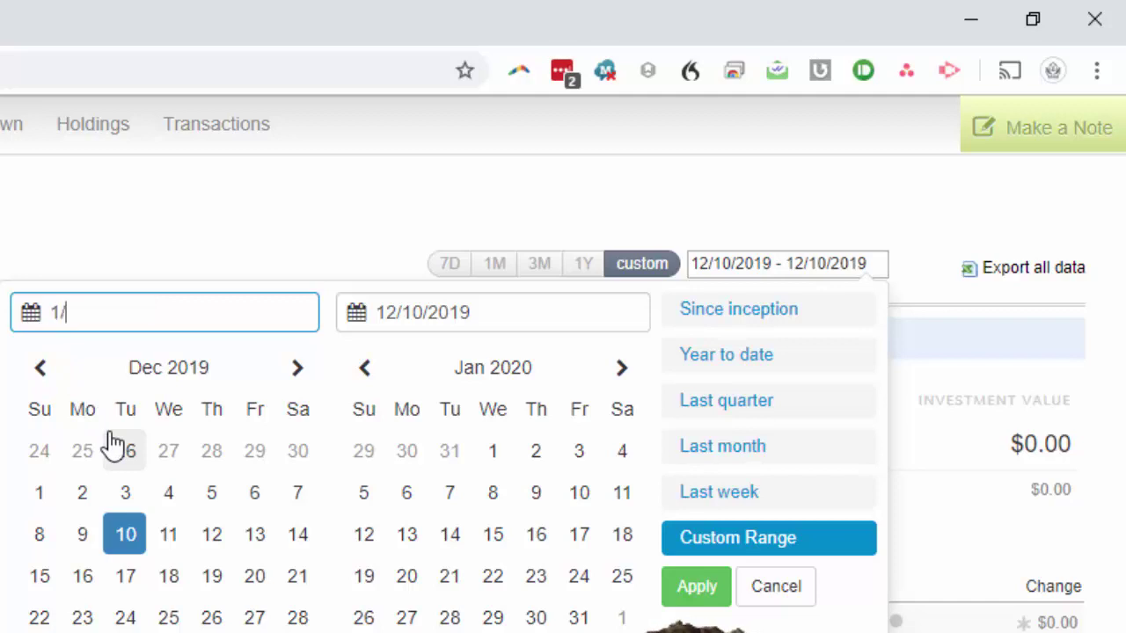
text(1/2)
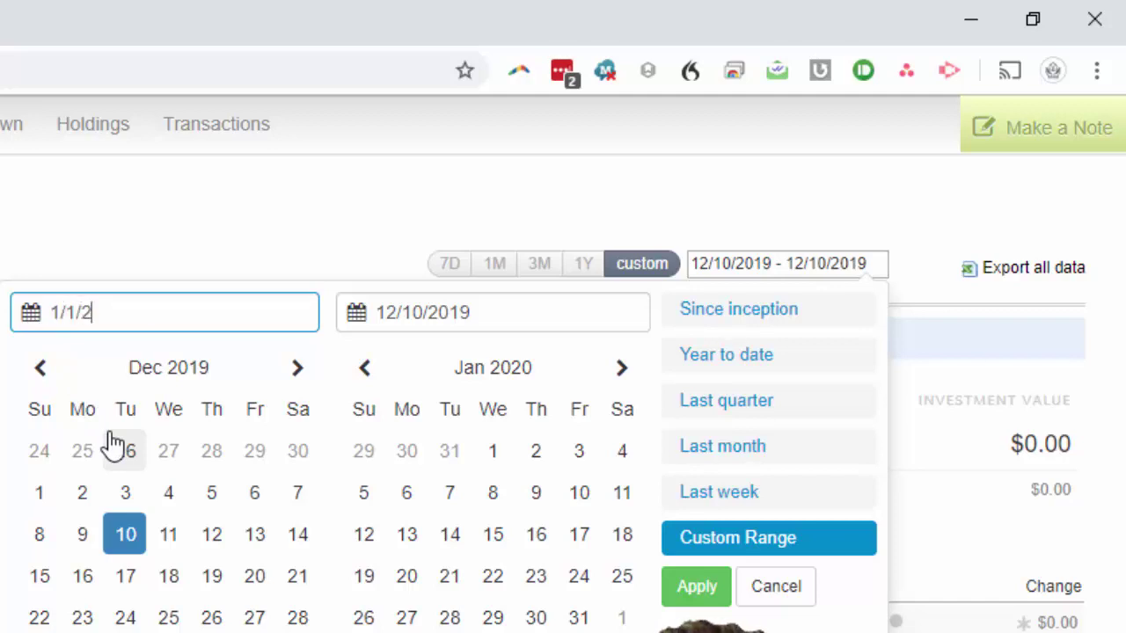
text(-18)
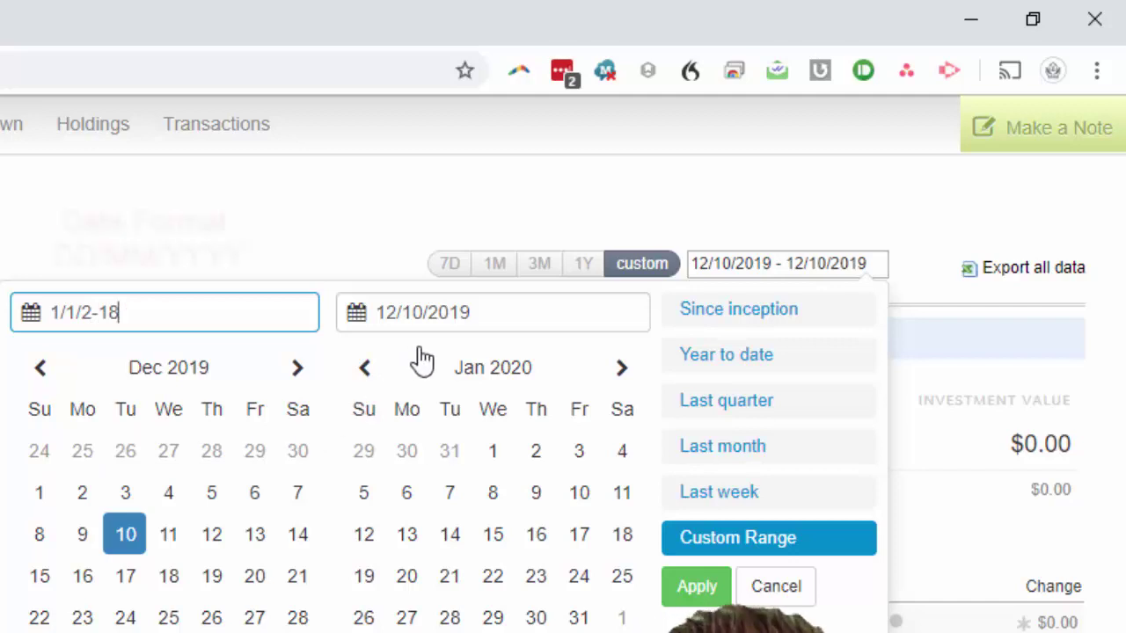
key(Tab)
Set the start date of the 529 account's custom balance range to 01/01/2018.
click(191, 312)
drag(192, 312, 4, 316)
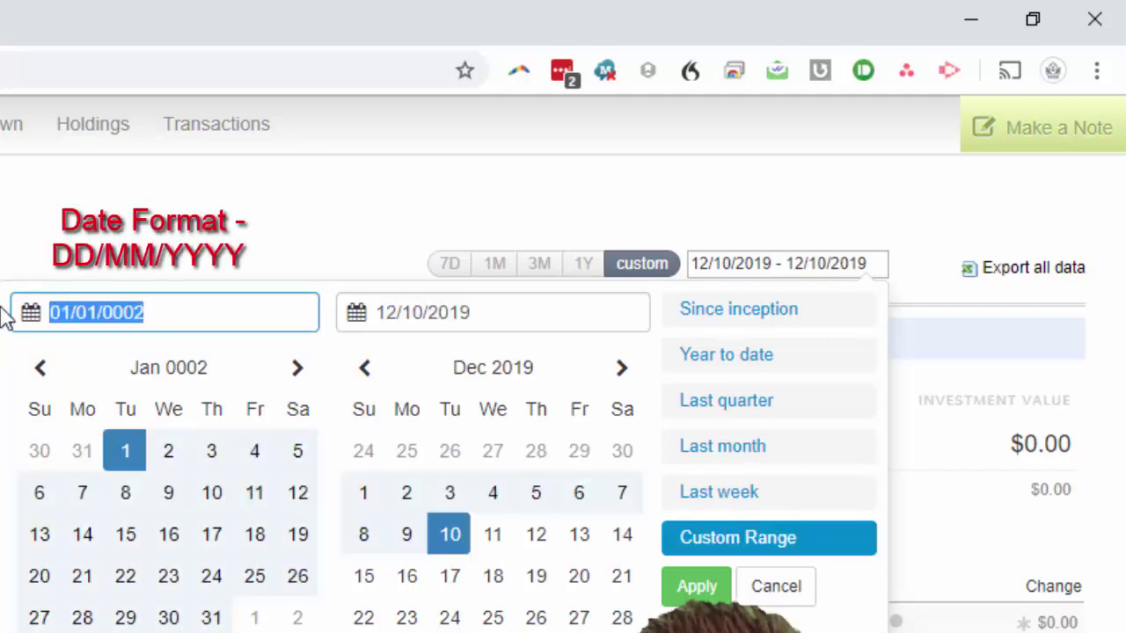
text(01)
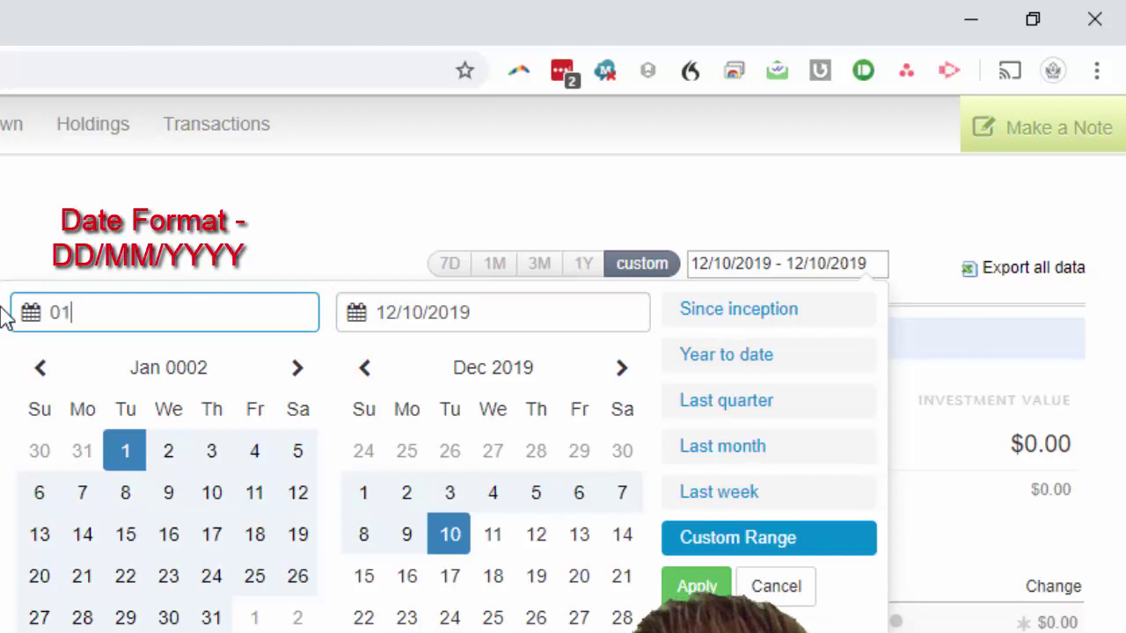
text(/0)
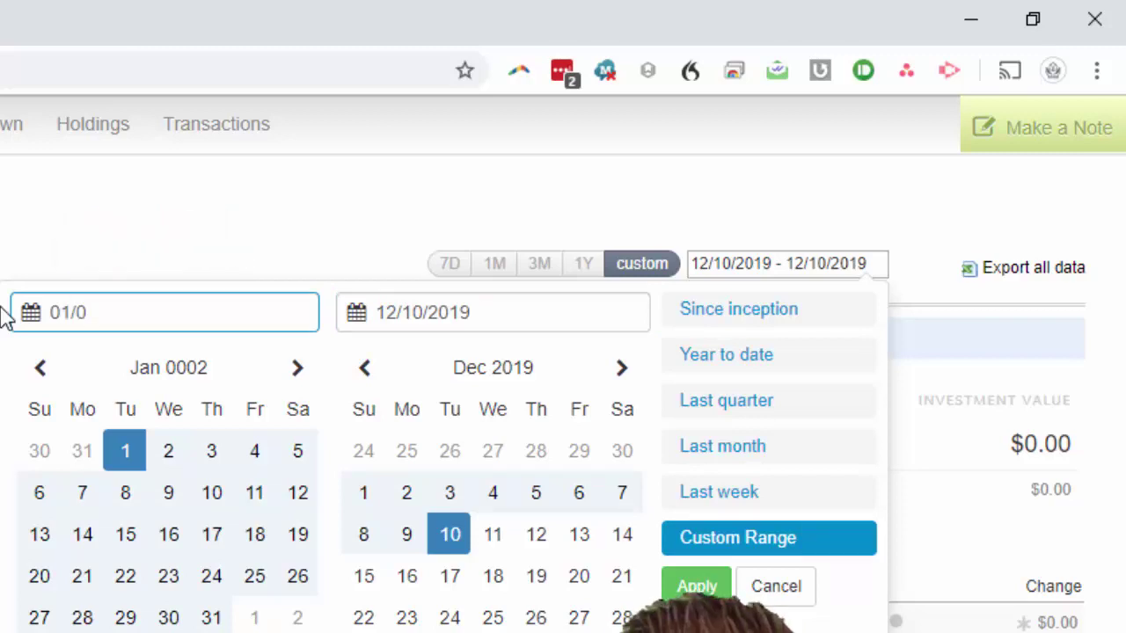
text(1/20)
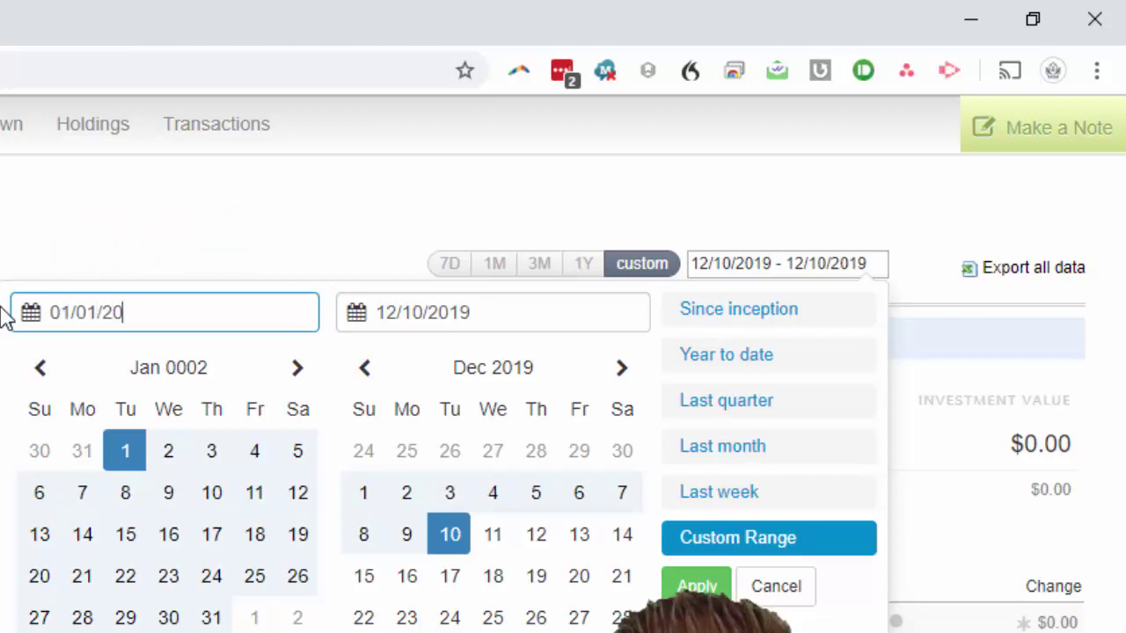
text(18)
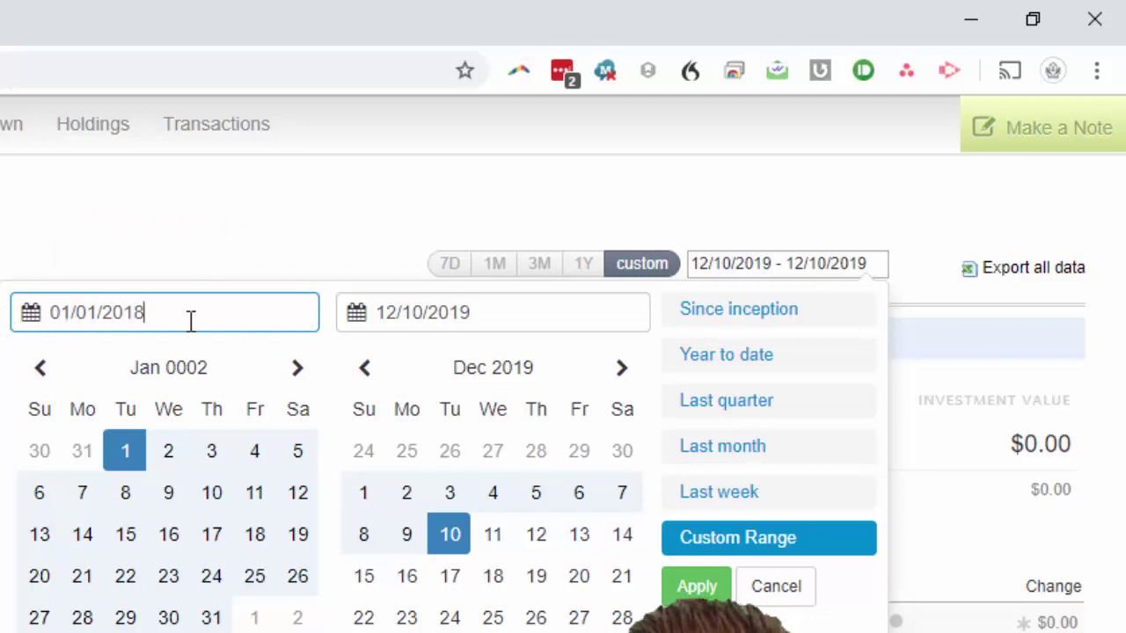
drag(211, 311, 14, 307)
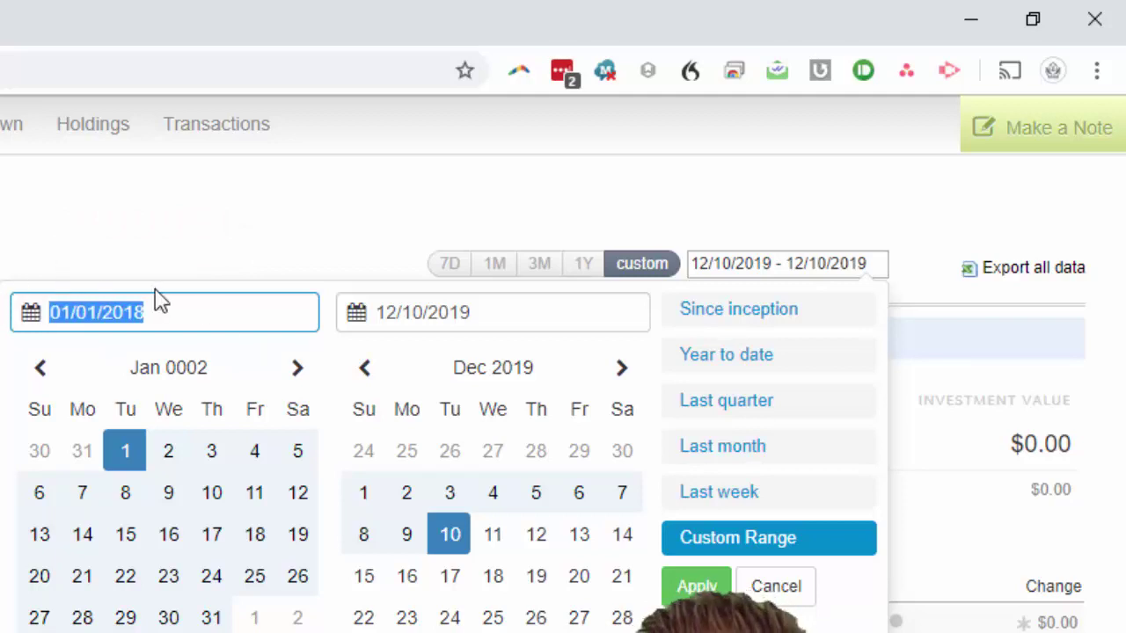
Set the custom range's end date to 12/31/2018 and apply the range to the 529 account's balances.
drag(527, 304, 321, 305)
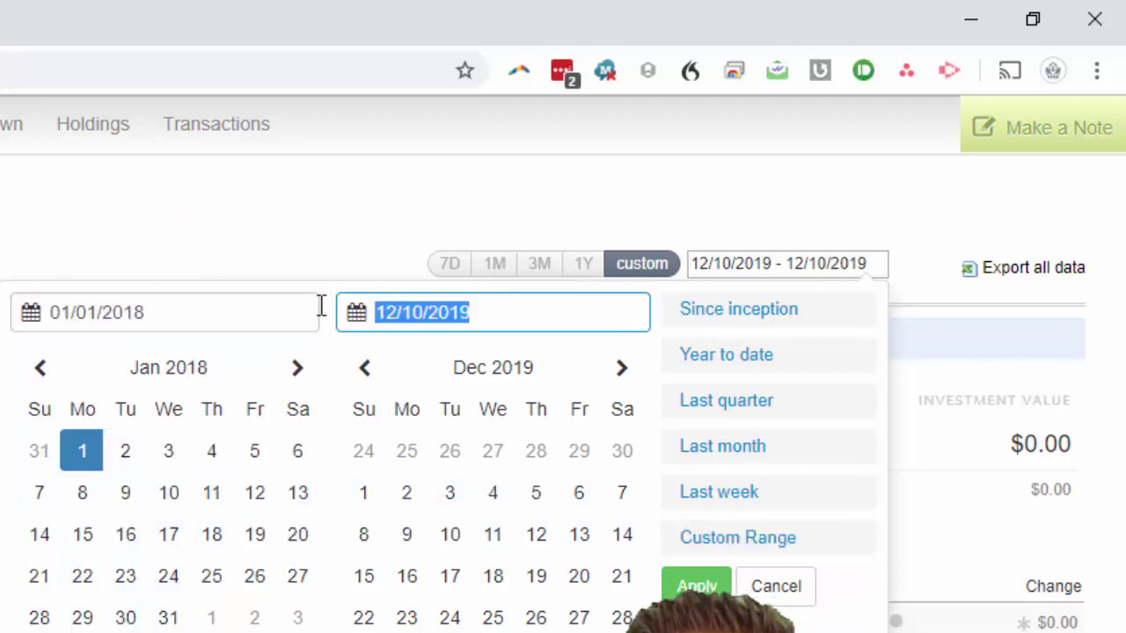
text(12)
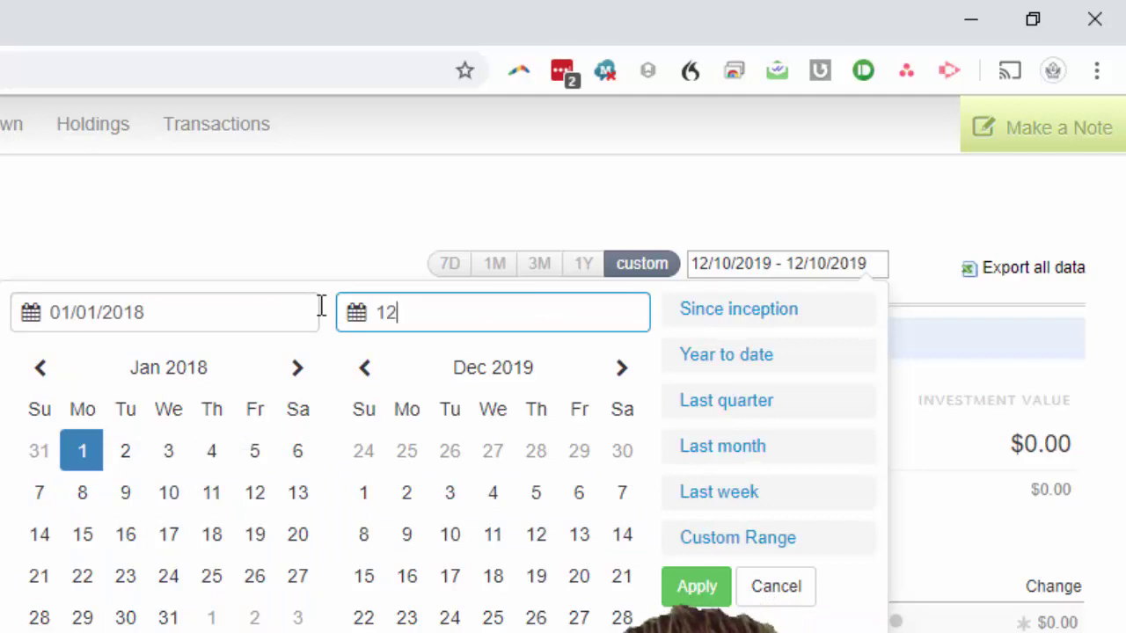
text(/3)
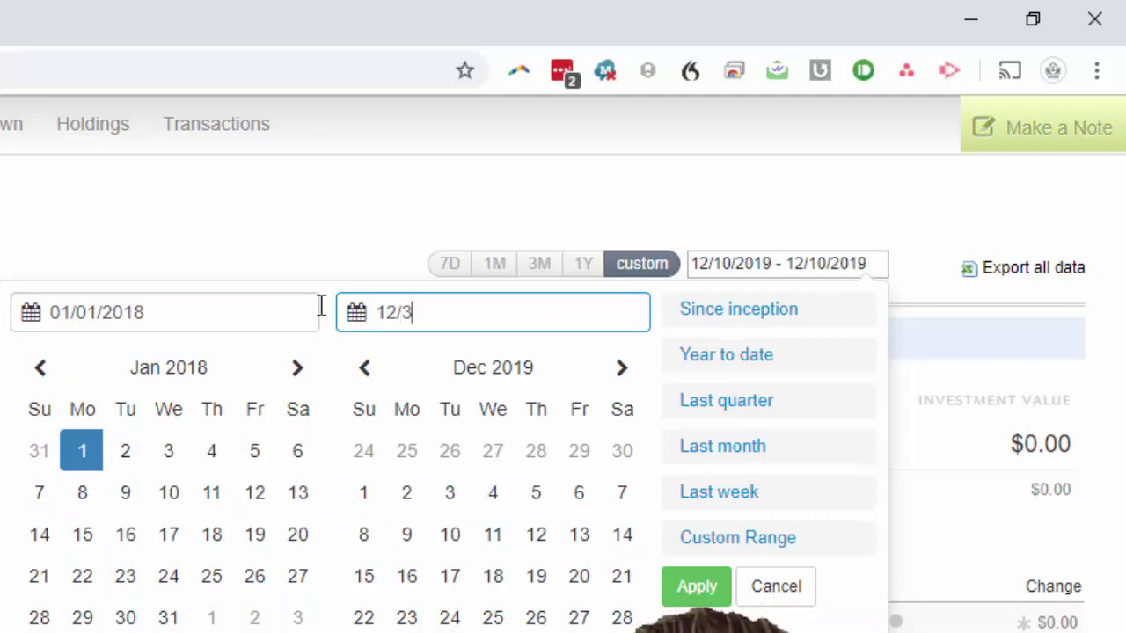
text(1/)
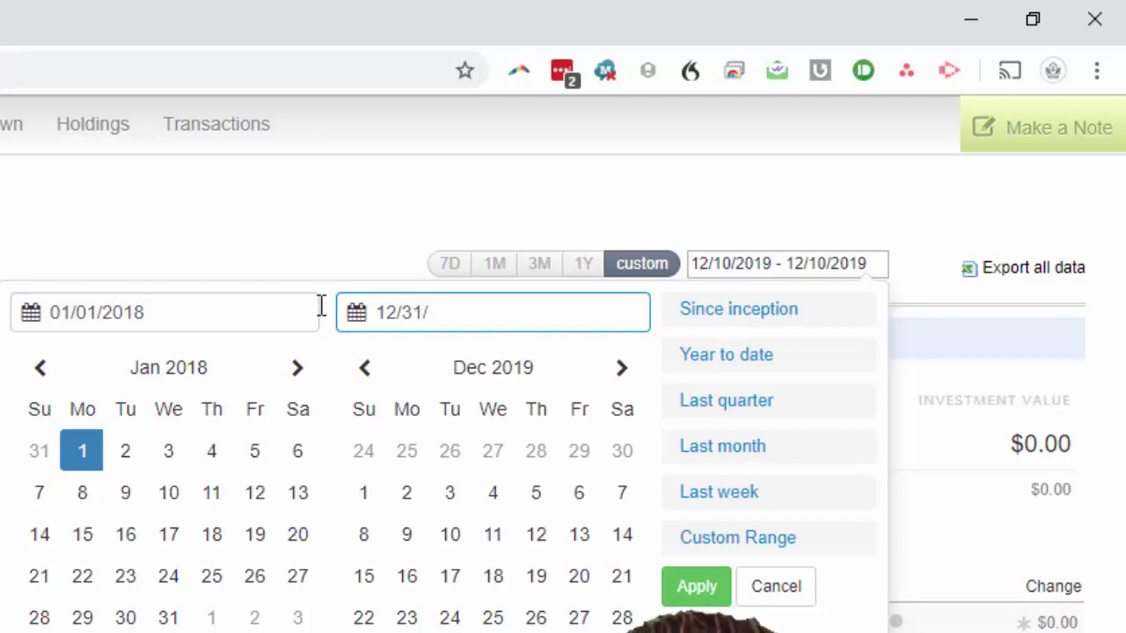
text(2017)
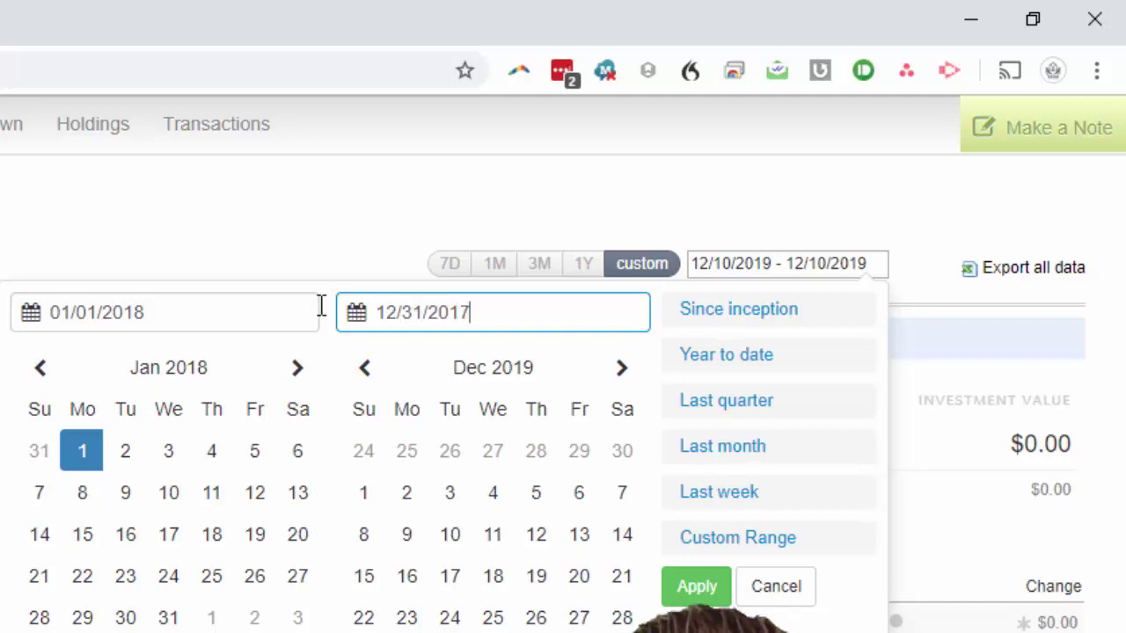
key(BackSpace)
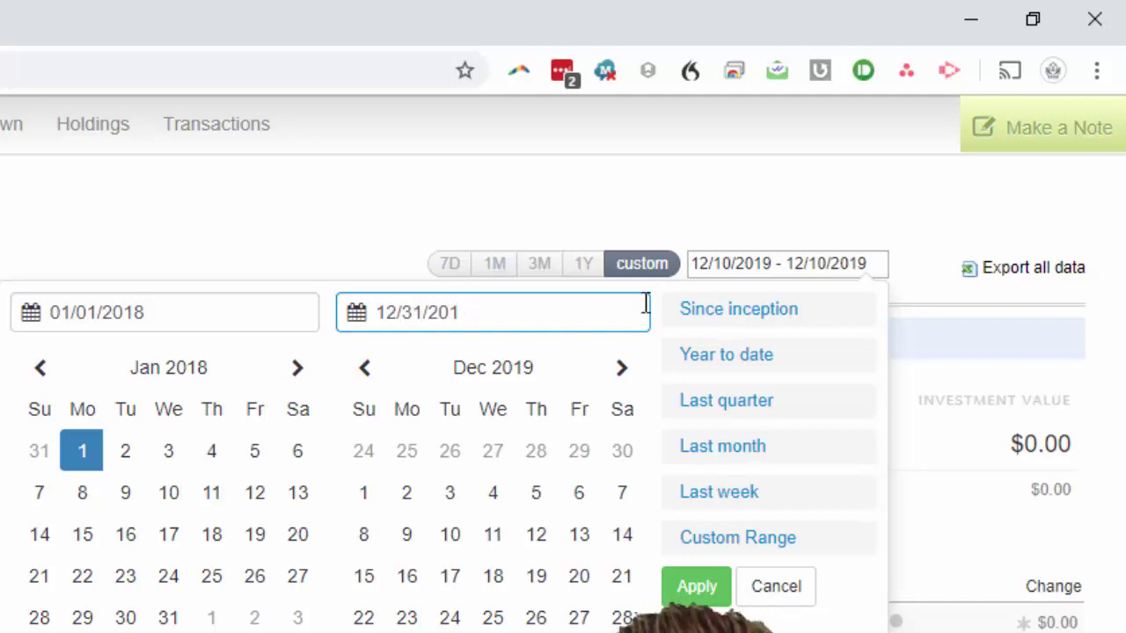
text(8)
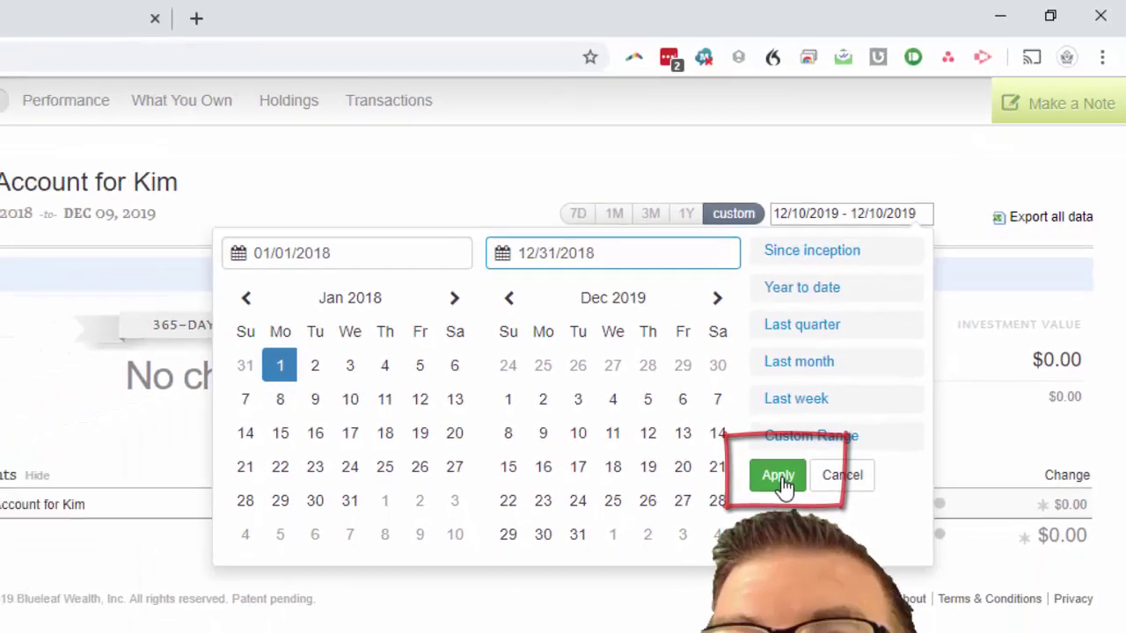
click(778, 476)
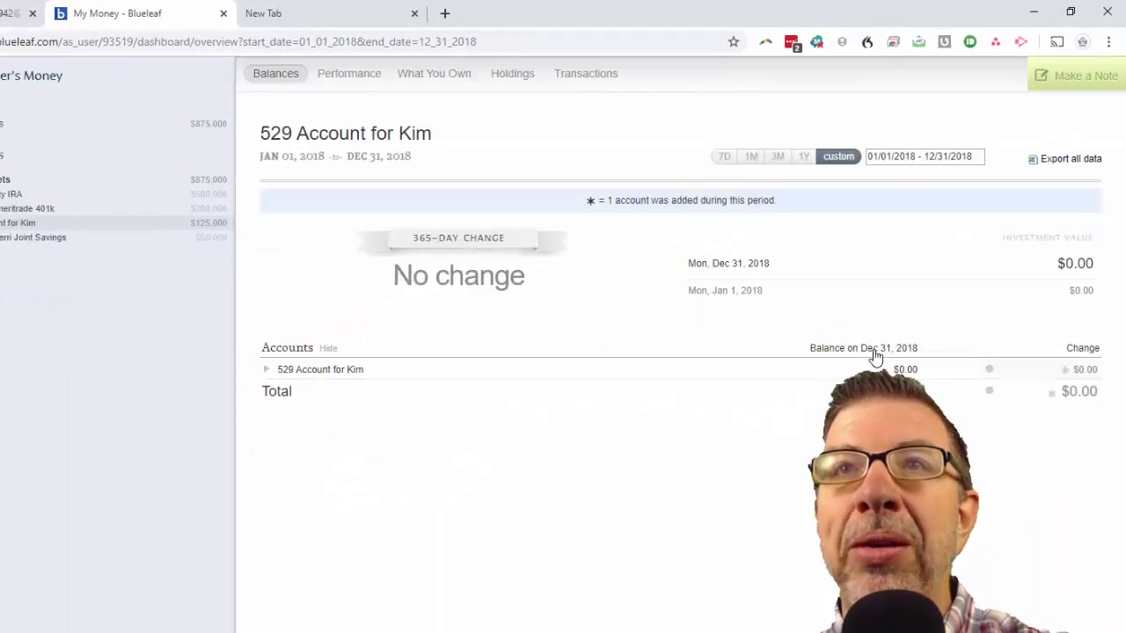
View the 529 account's transactions and open the balances of the TD Ameritrade 401k.
click(592, 76)
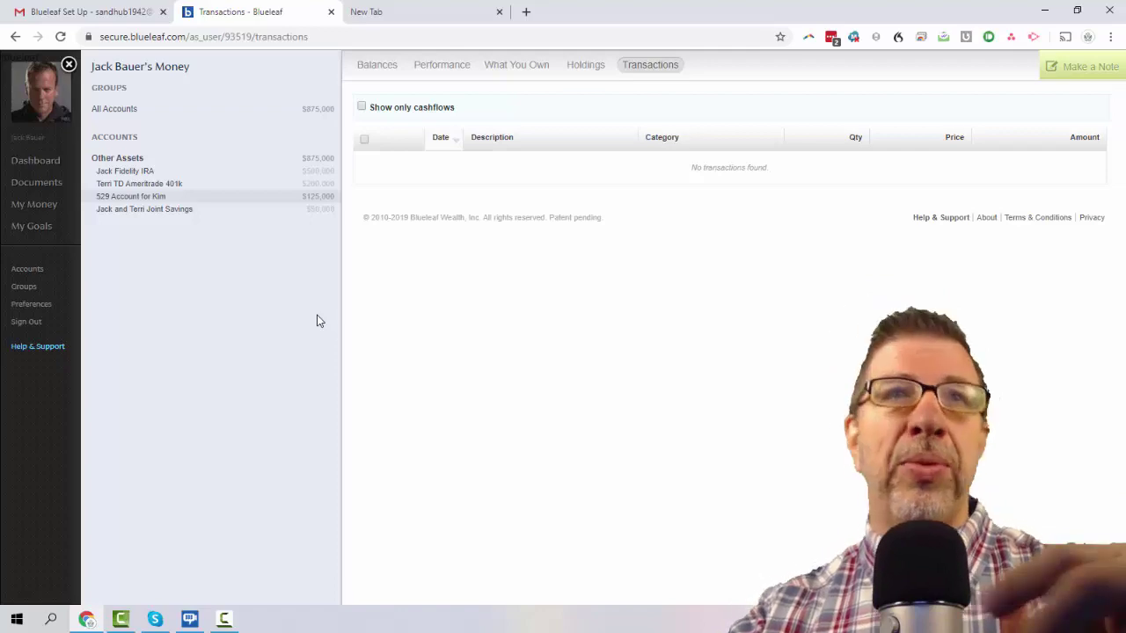
click(154, 186)
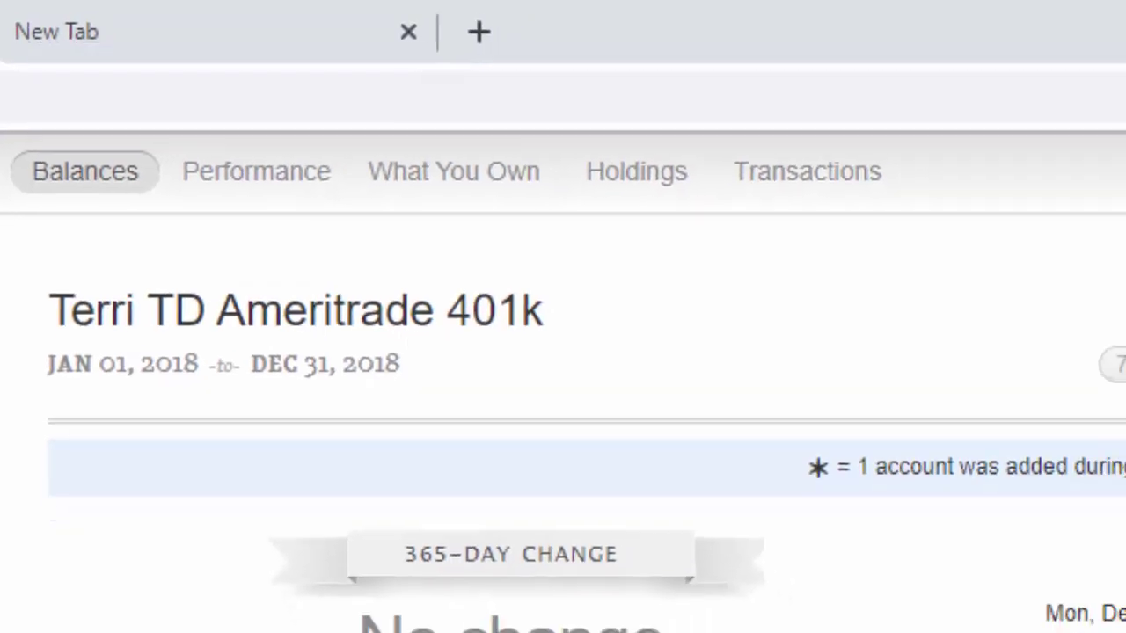
Show the TD Ameritrade 401k's balances for a custom range starting and ending on 12/31/2018.
click(1047, 274)
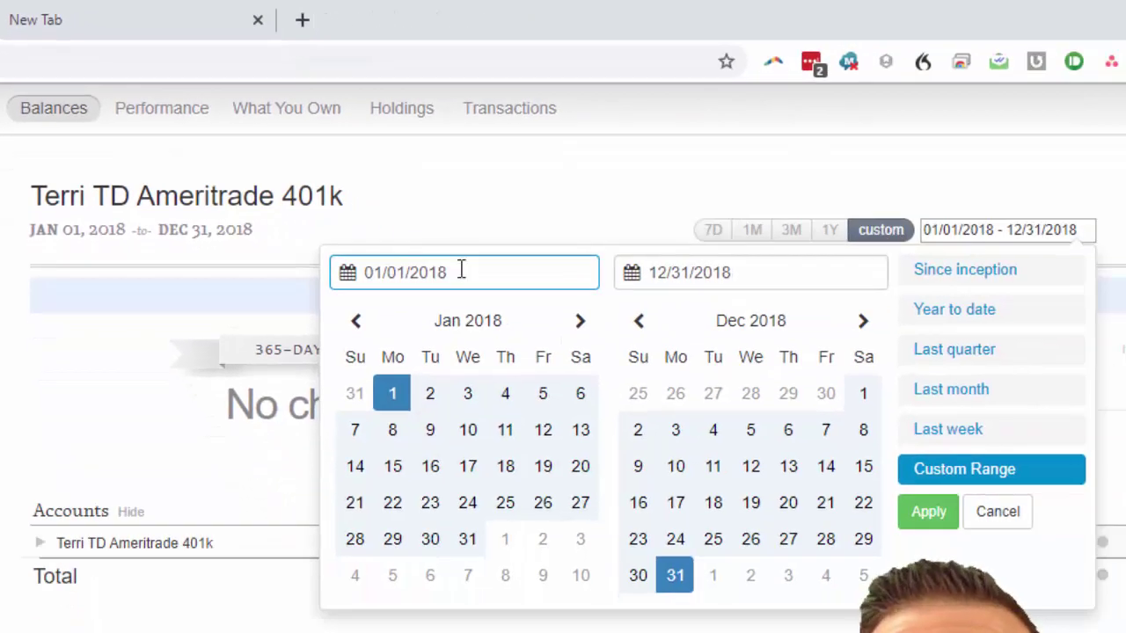
click(374, 277)
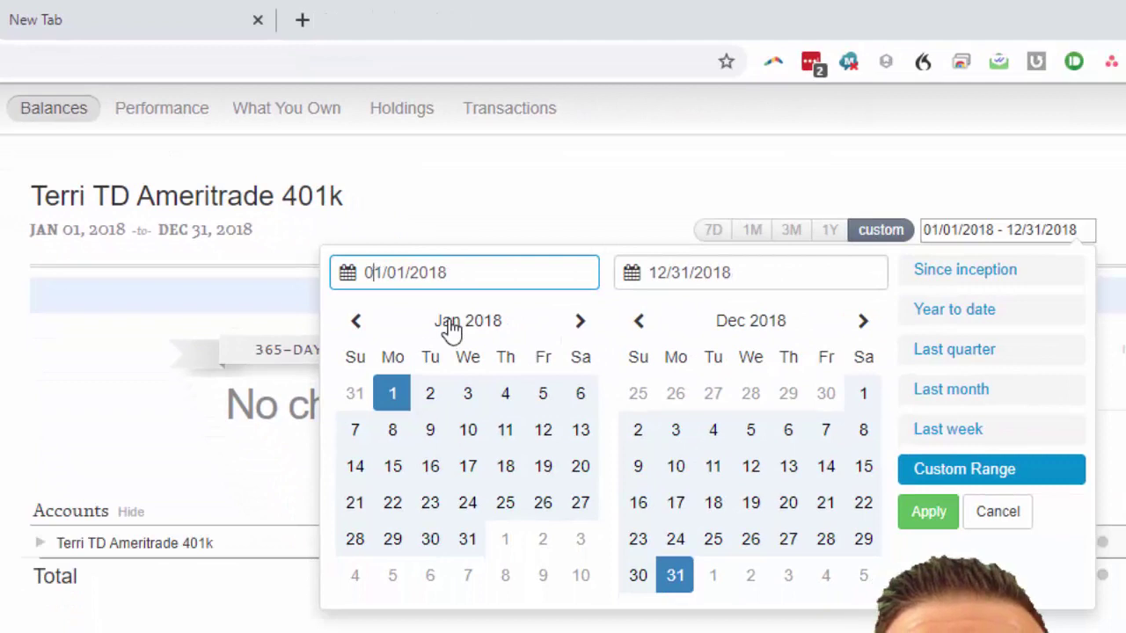
key(BackSpace)
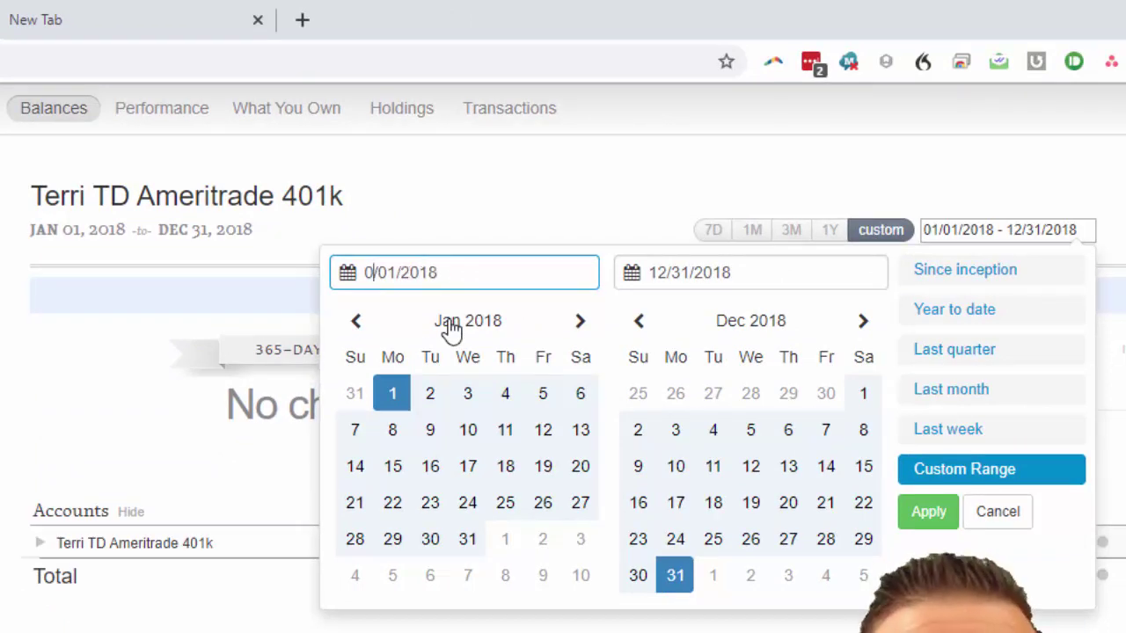
key(BackSpace)
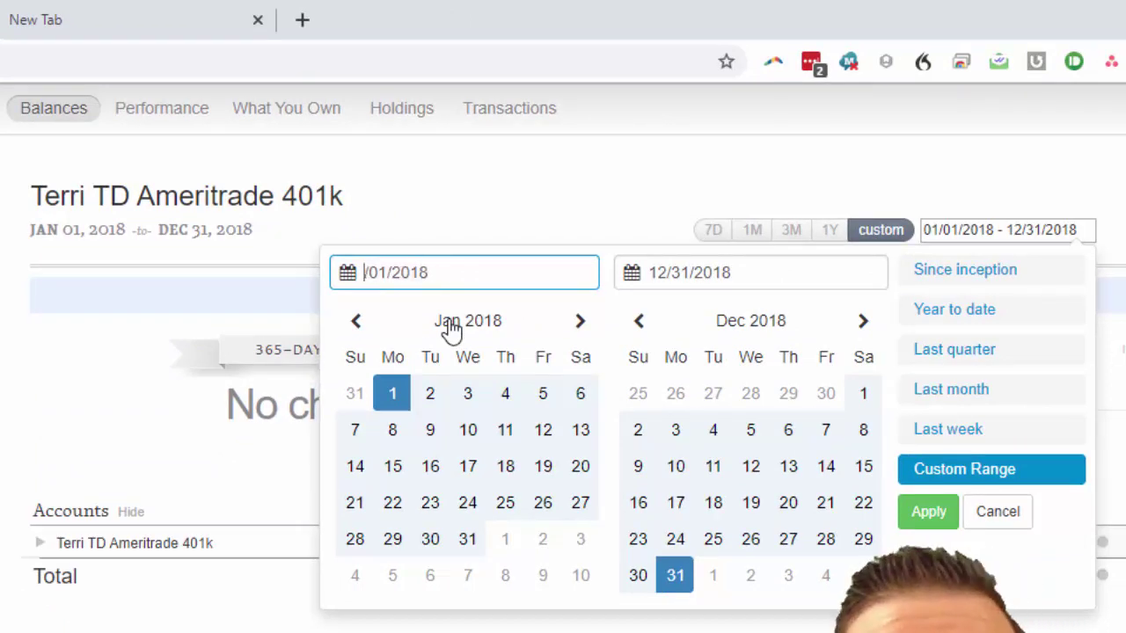
text(12)
click(400, 260)
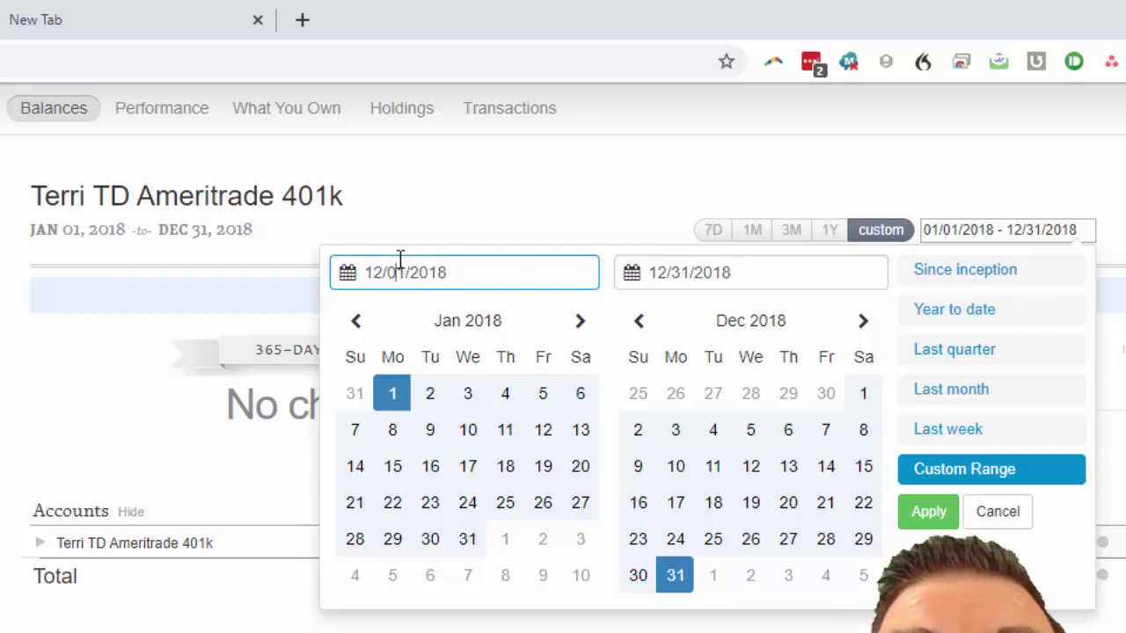
key(BackSpace)
text(3)
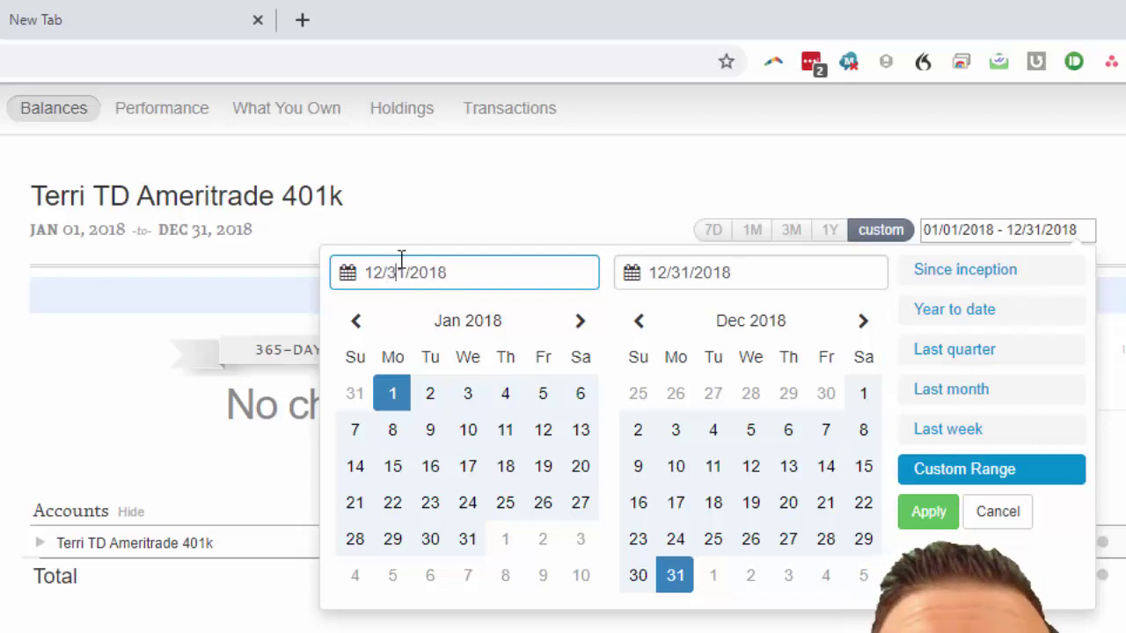
click(746, 272)
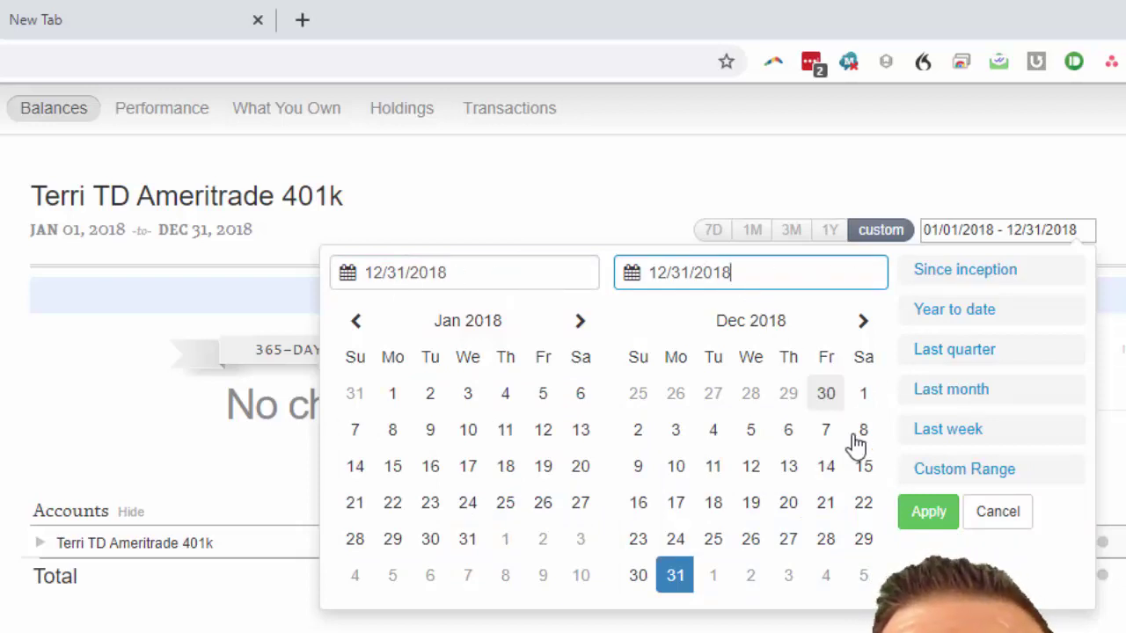
click(927, 531)
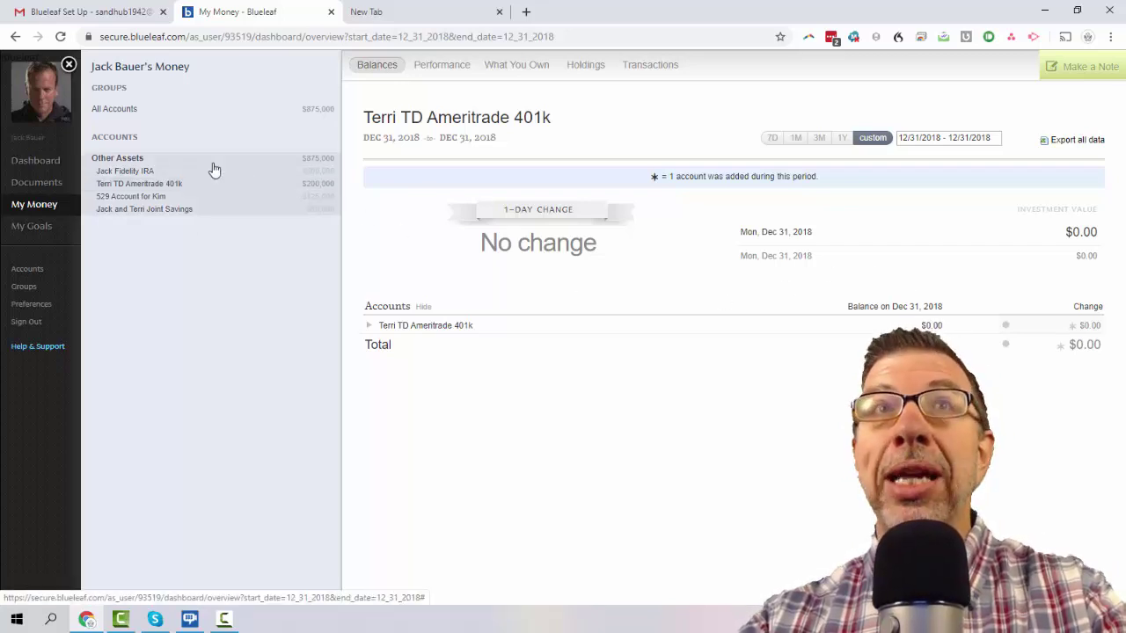
Switch to All Accounts and show their performance for the period since inception.
click(129, 112)
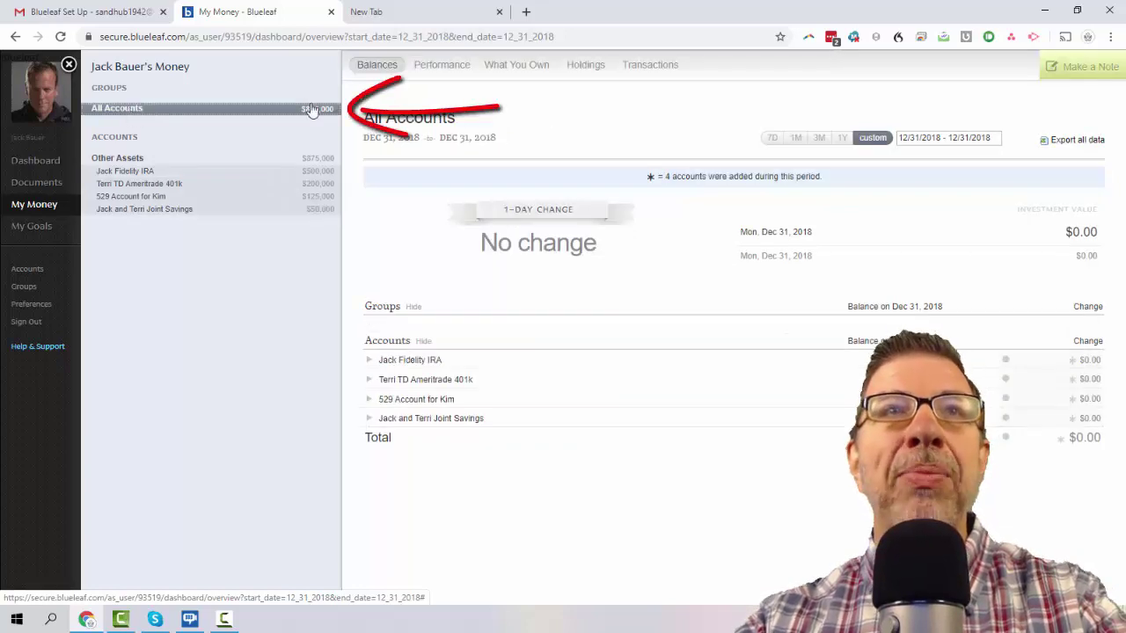
click(455, 68)
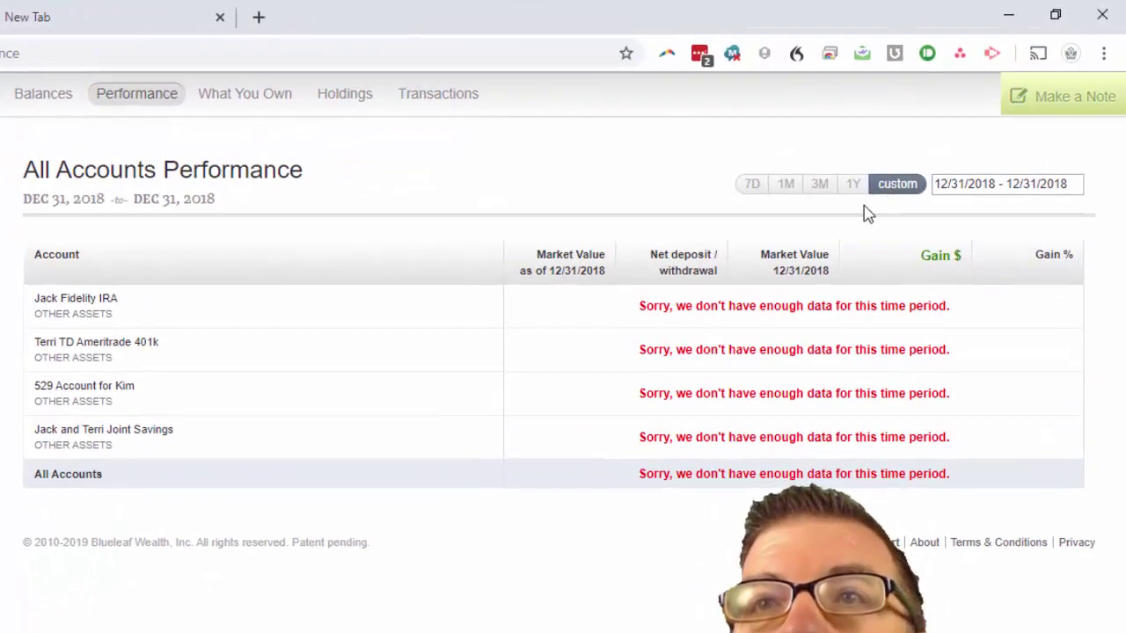
click(967, 134)
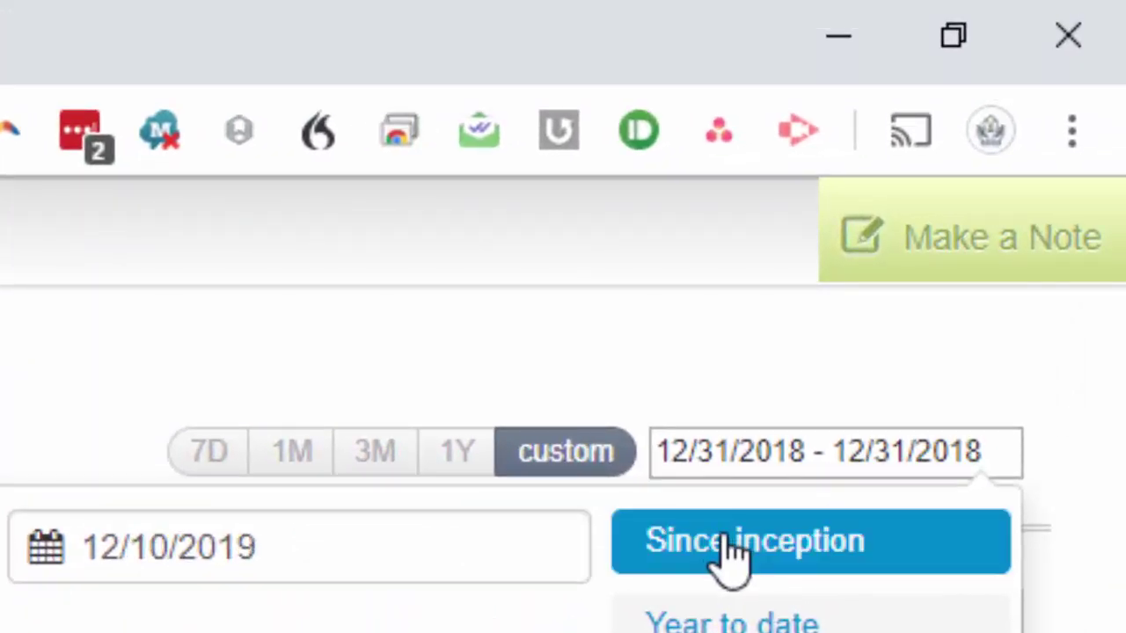
click(735, 554)
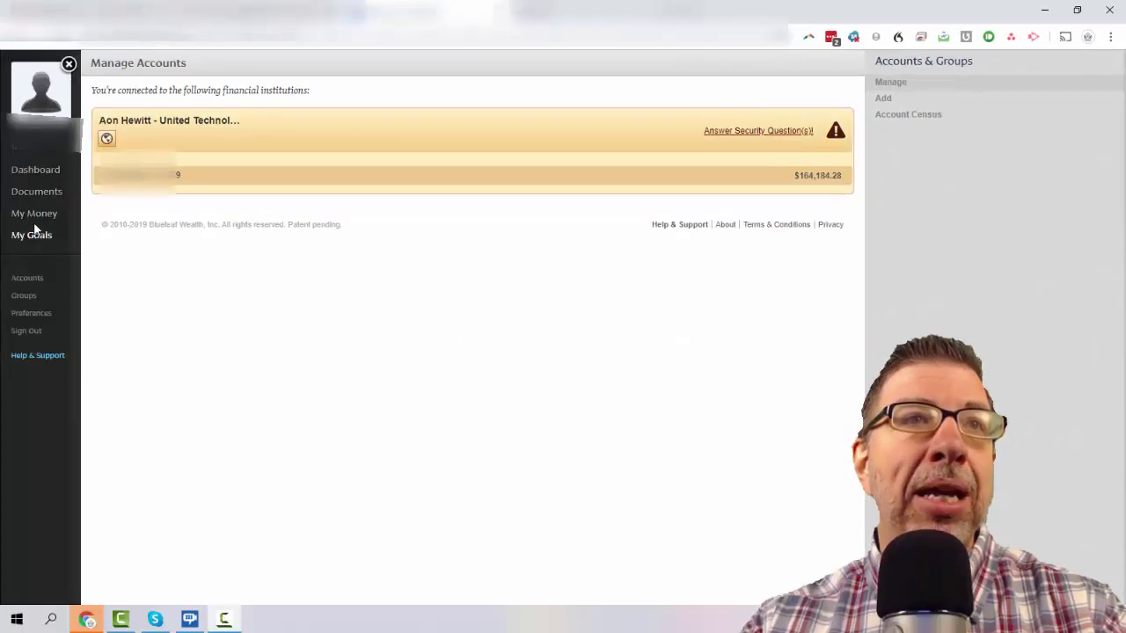
Open the connected accounts and show the details of the Aon Hewitt institution that needs its security questions answered.
click(27, 279)
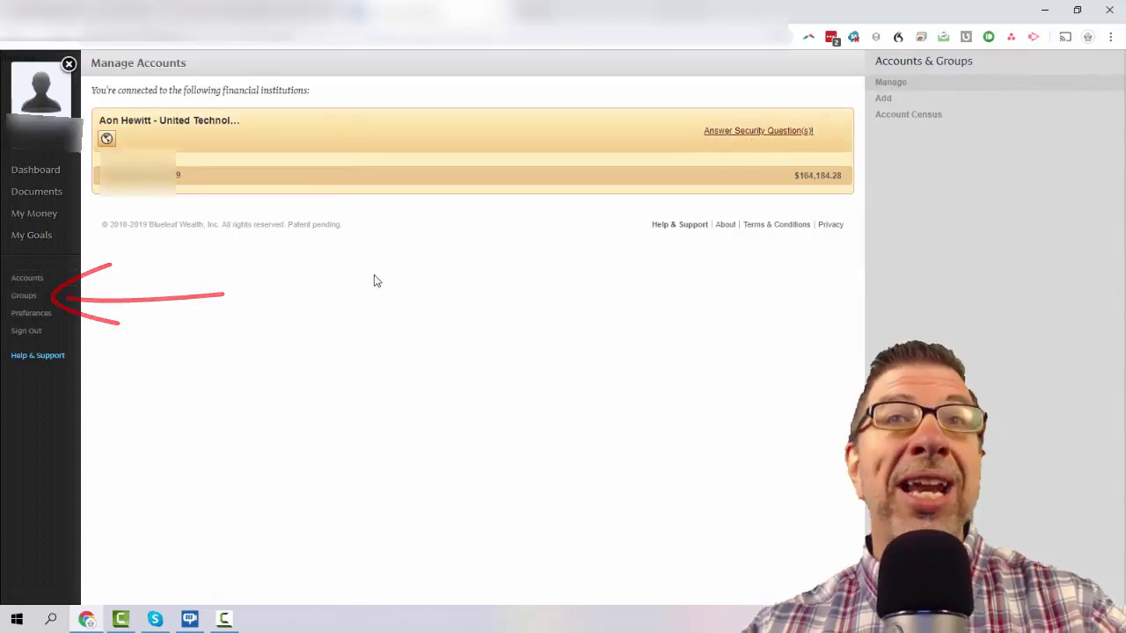
mouse_move(424, 133)
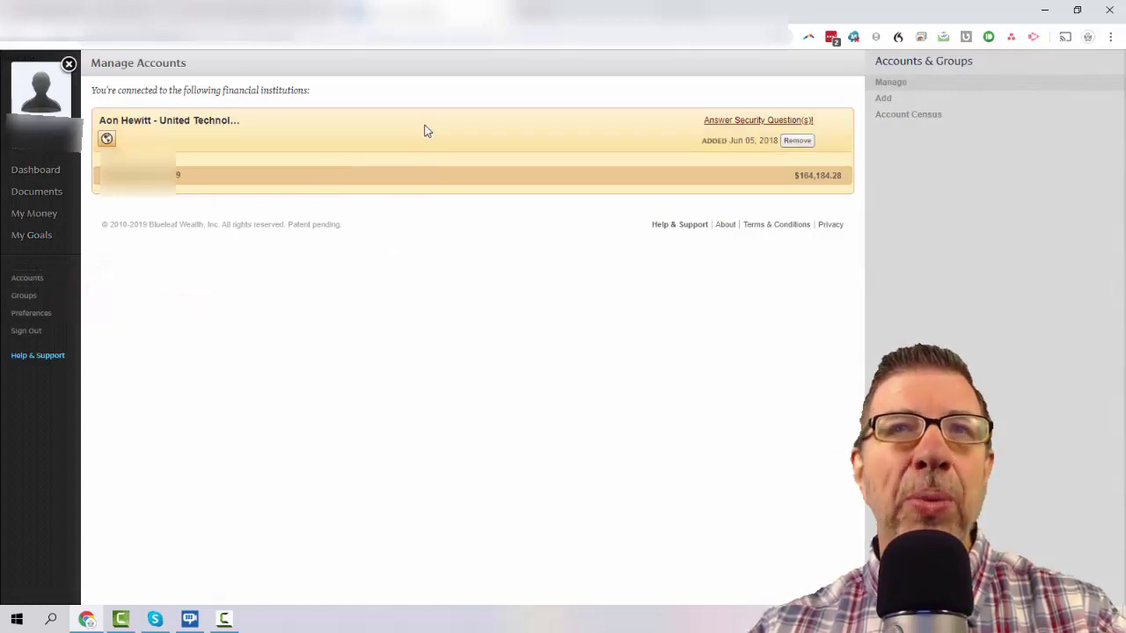